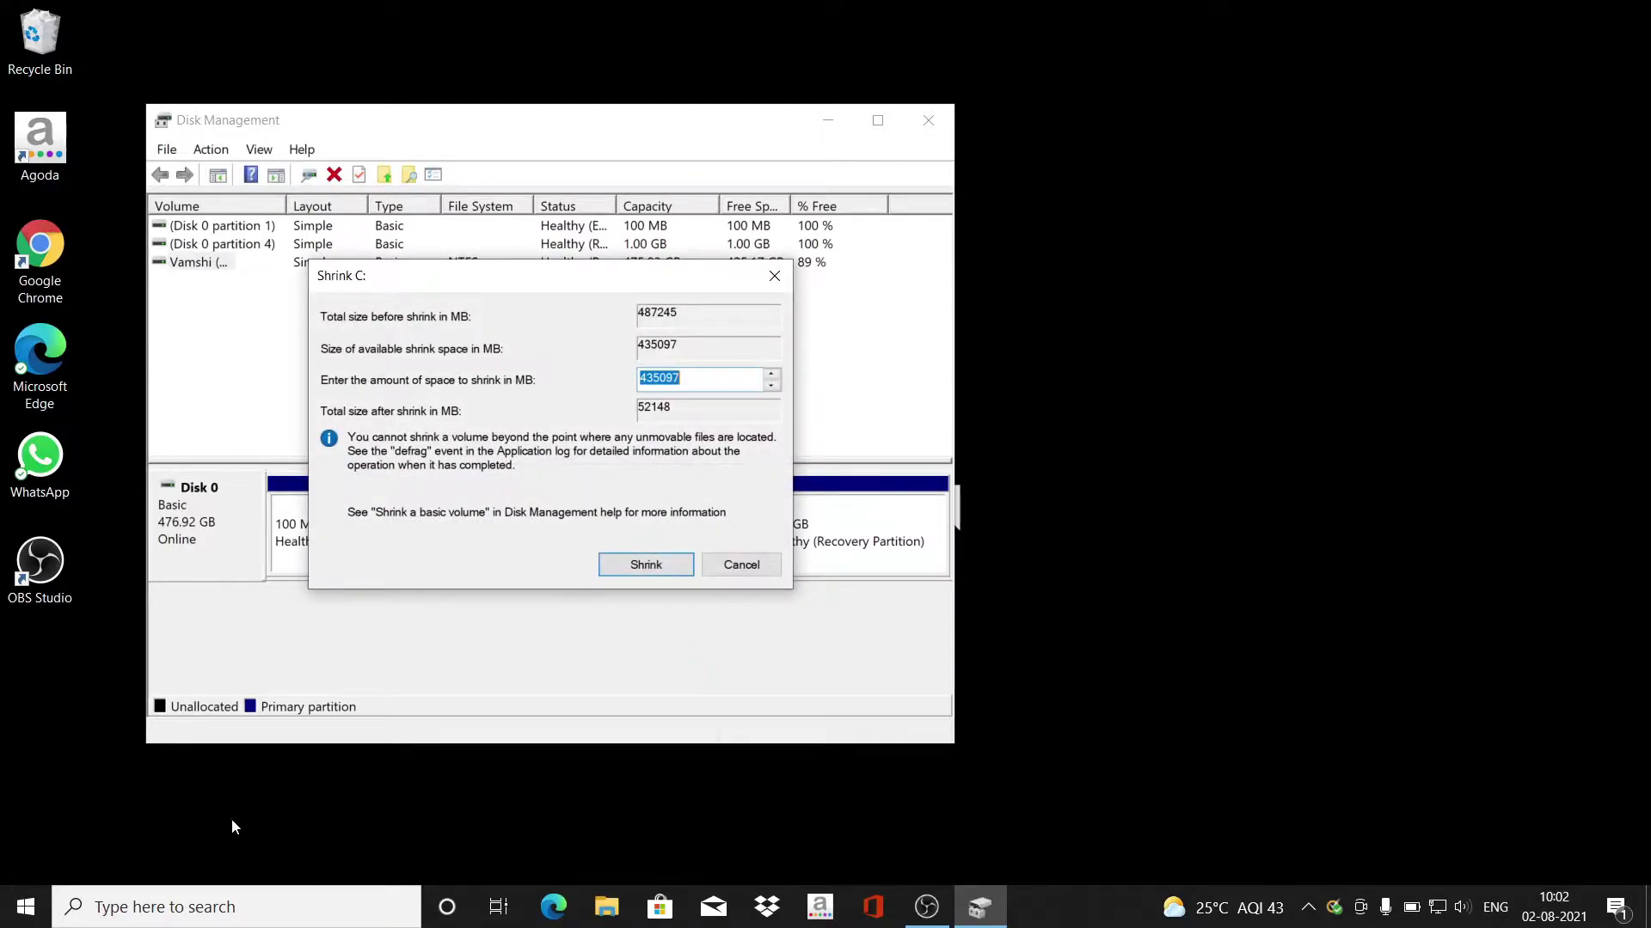
Open Calculator and multiply 150 by 1024 to convert 150 GB to megabytes.
click(175, 913)
text(ca)
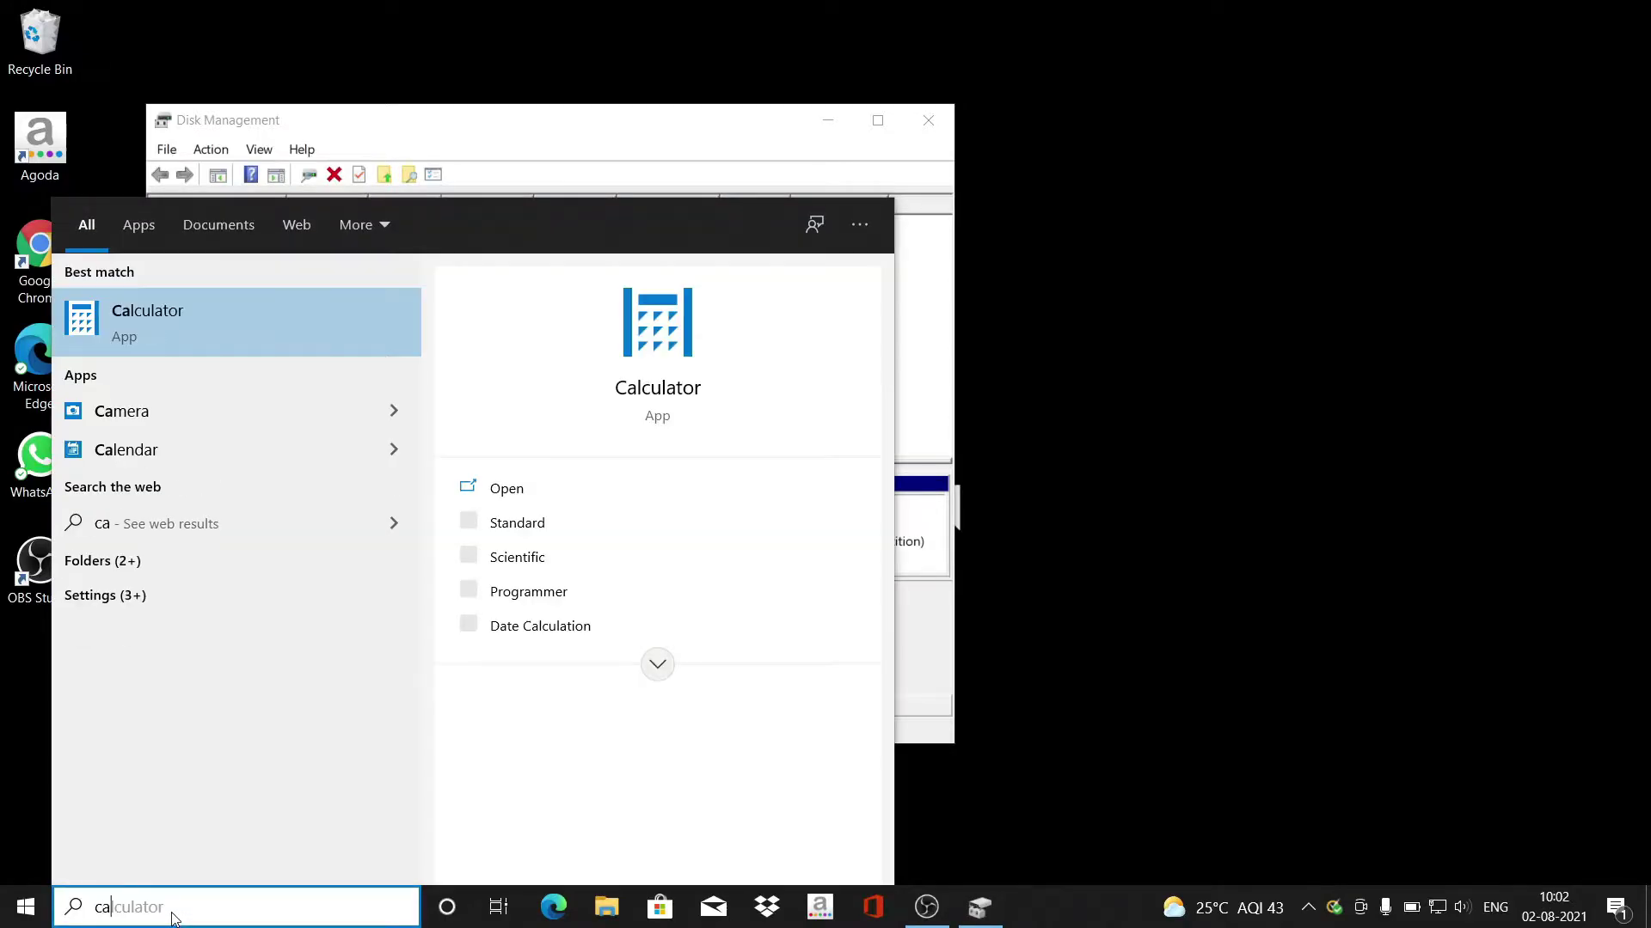
text(l)
key(Return)
text(150)
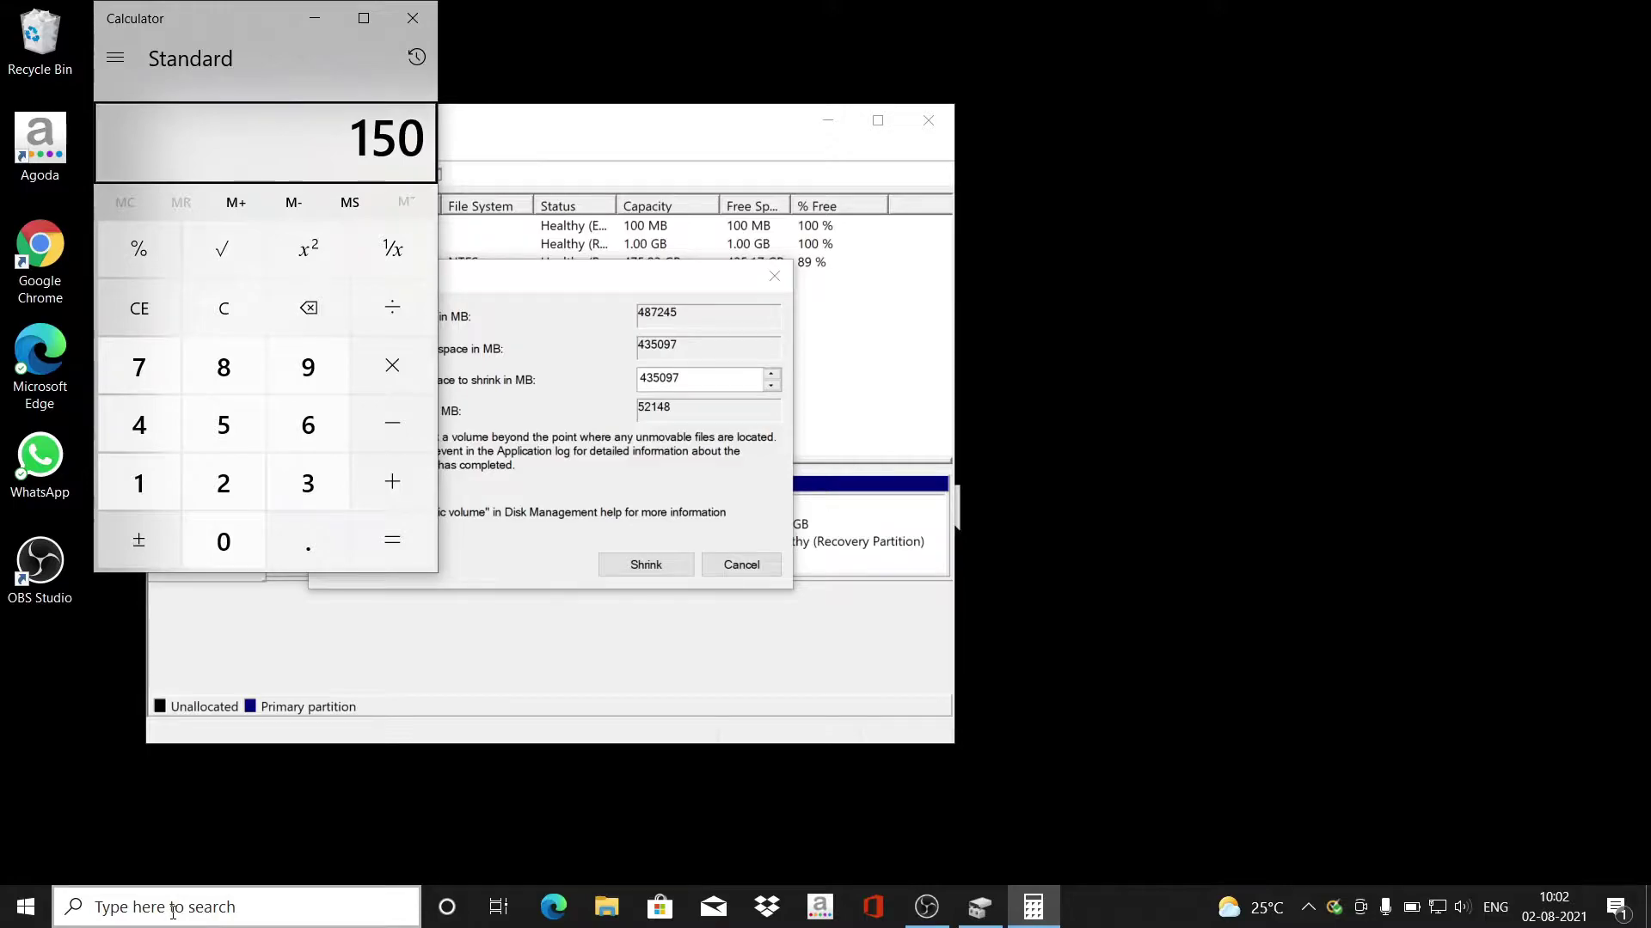
click(420, 389)
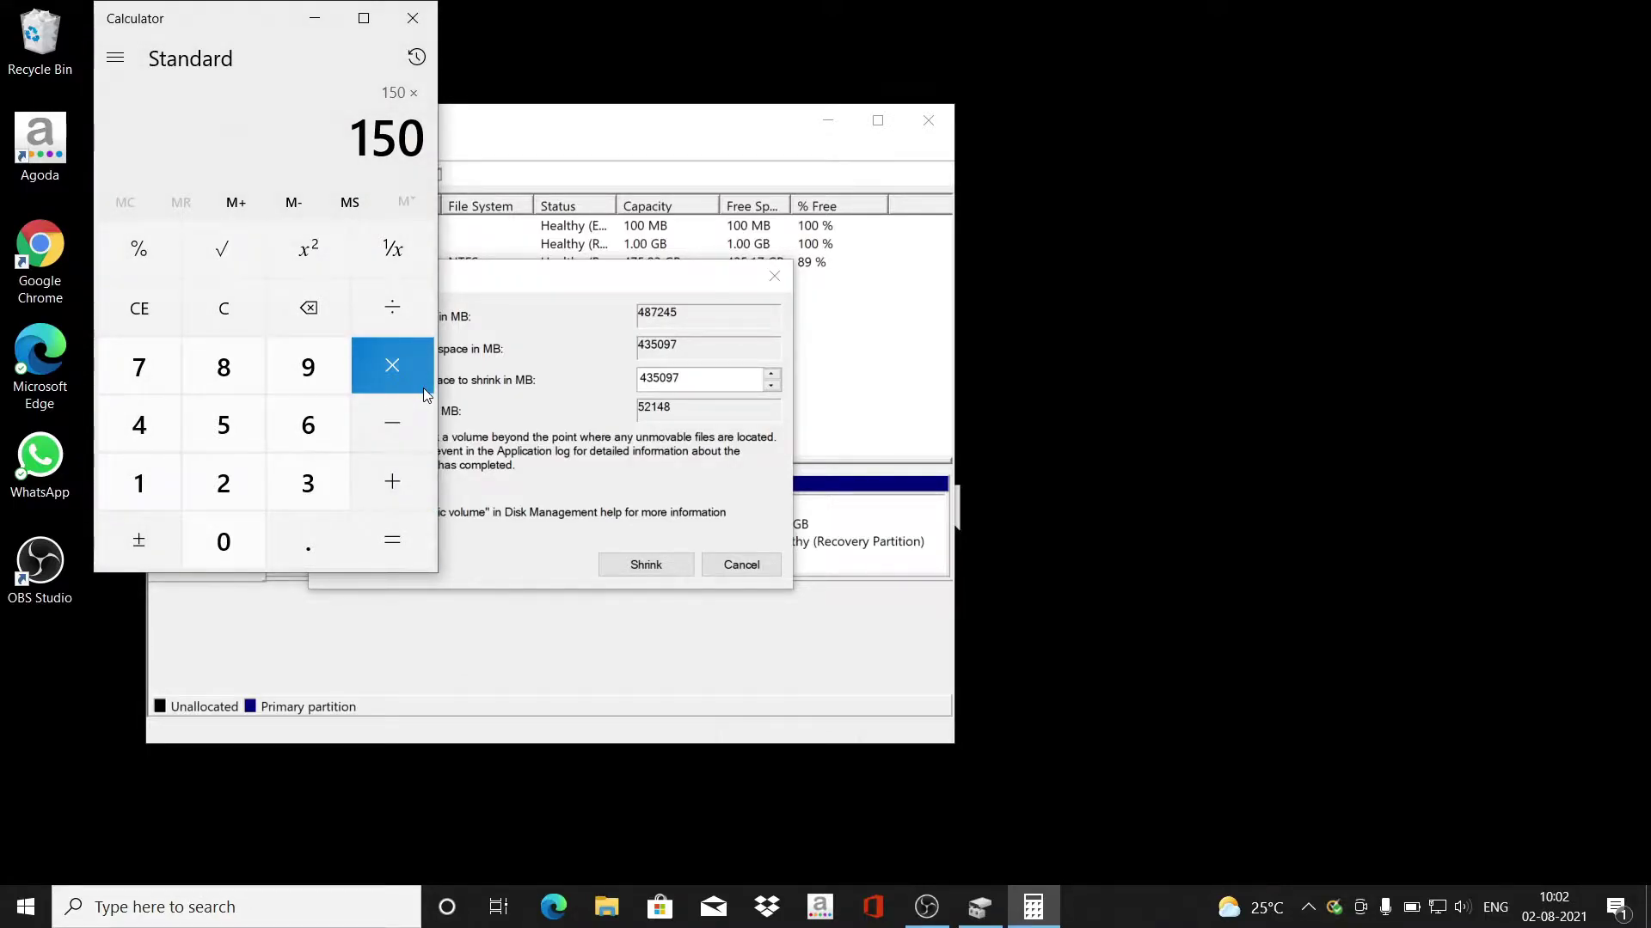
text(1024)
key(Return)
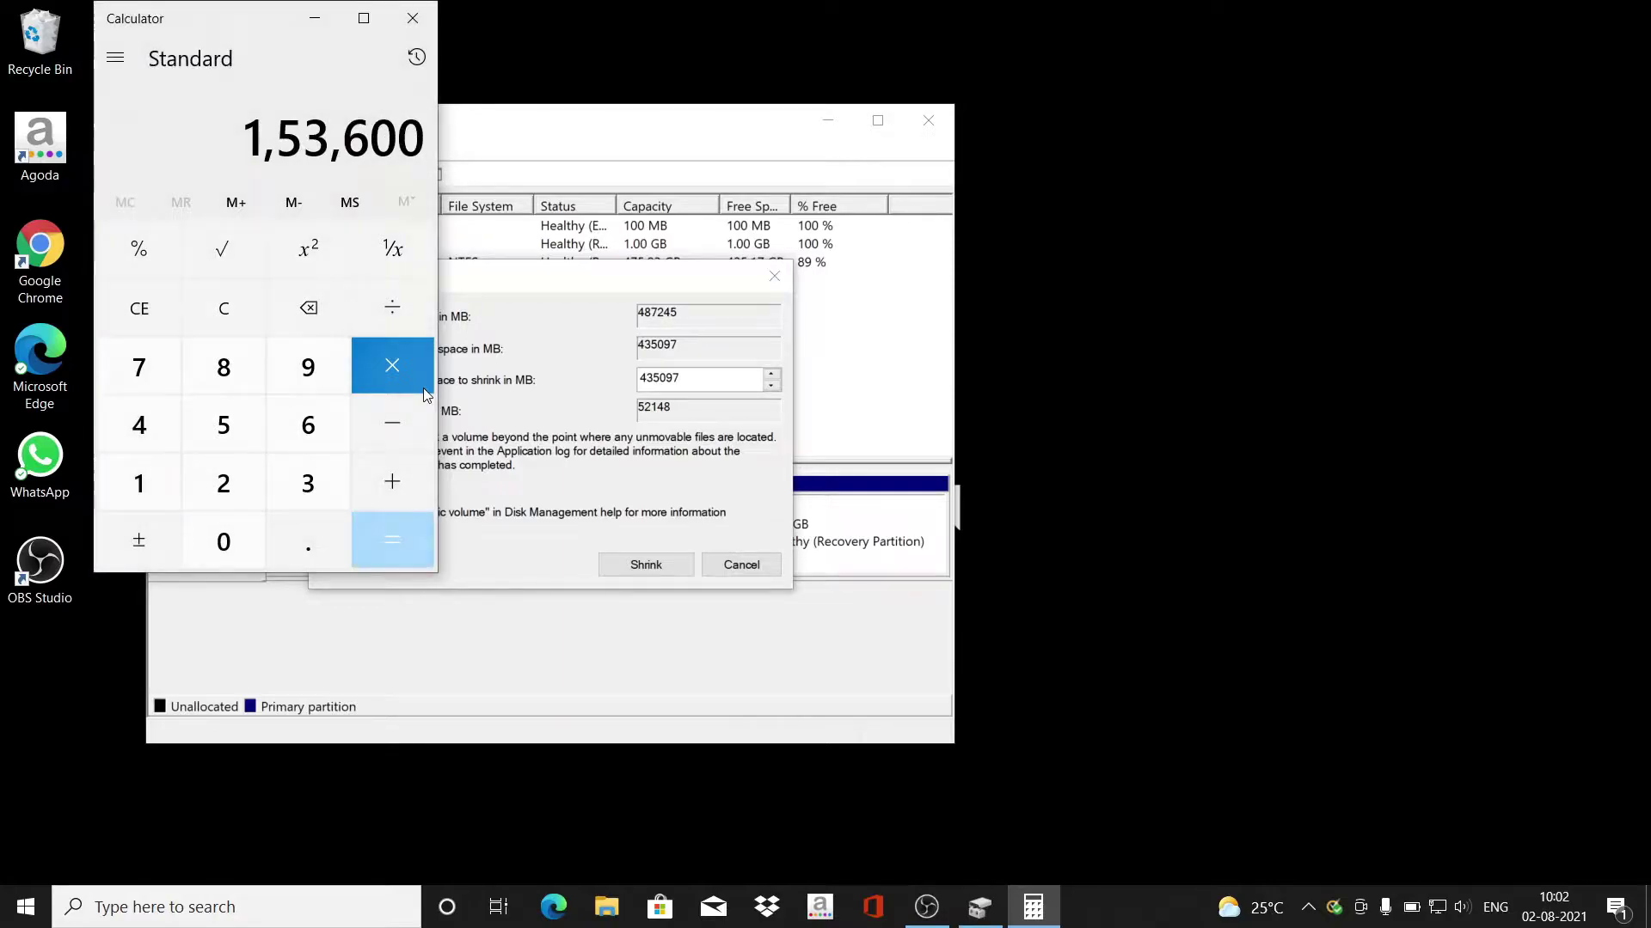
Set the amount of space to shrink from drive C: to 153600 MB and carry out the shrink.
click(684, 374)
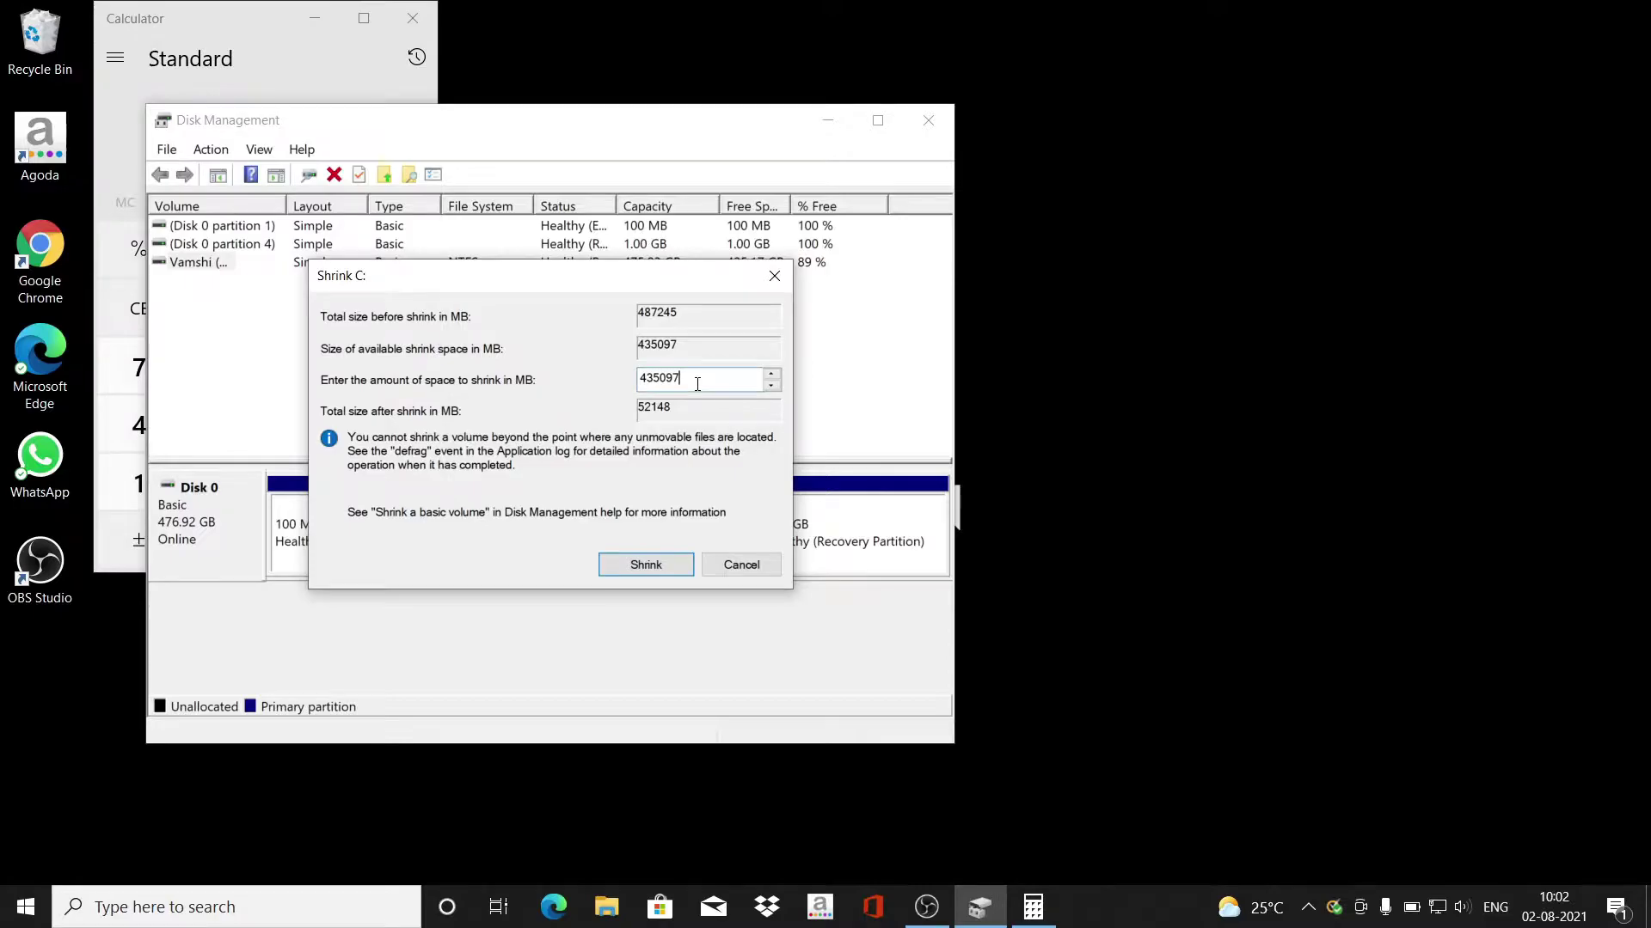
key(BackSpace)
key(BackSpace)
key(BackSpace)
key(BackSpace)
key(BackSpace)
key(BackSpace)
text(153600)
click(652, 569)
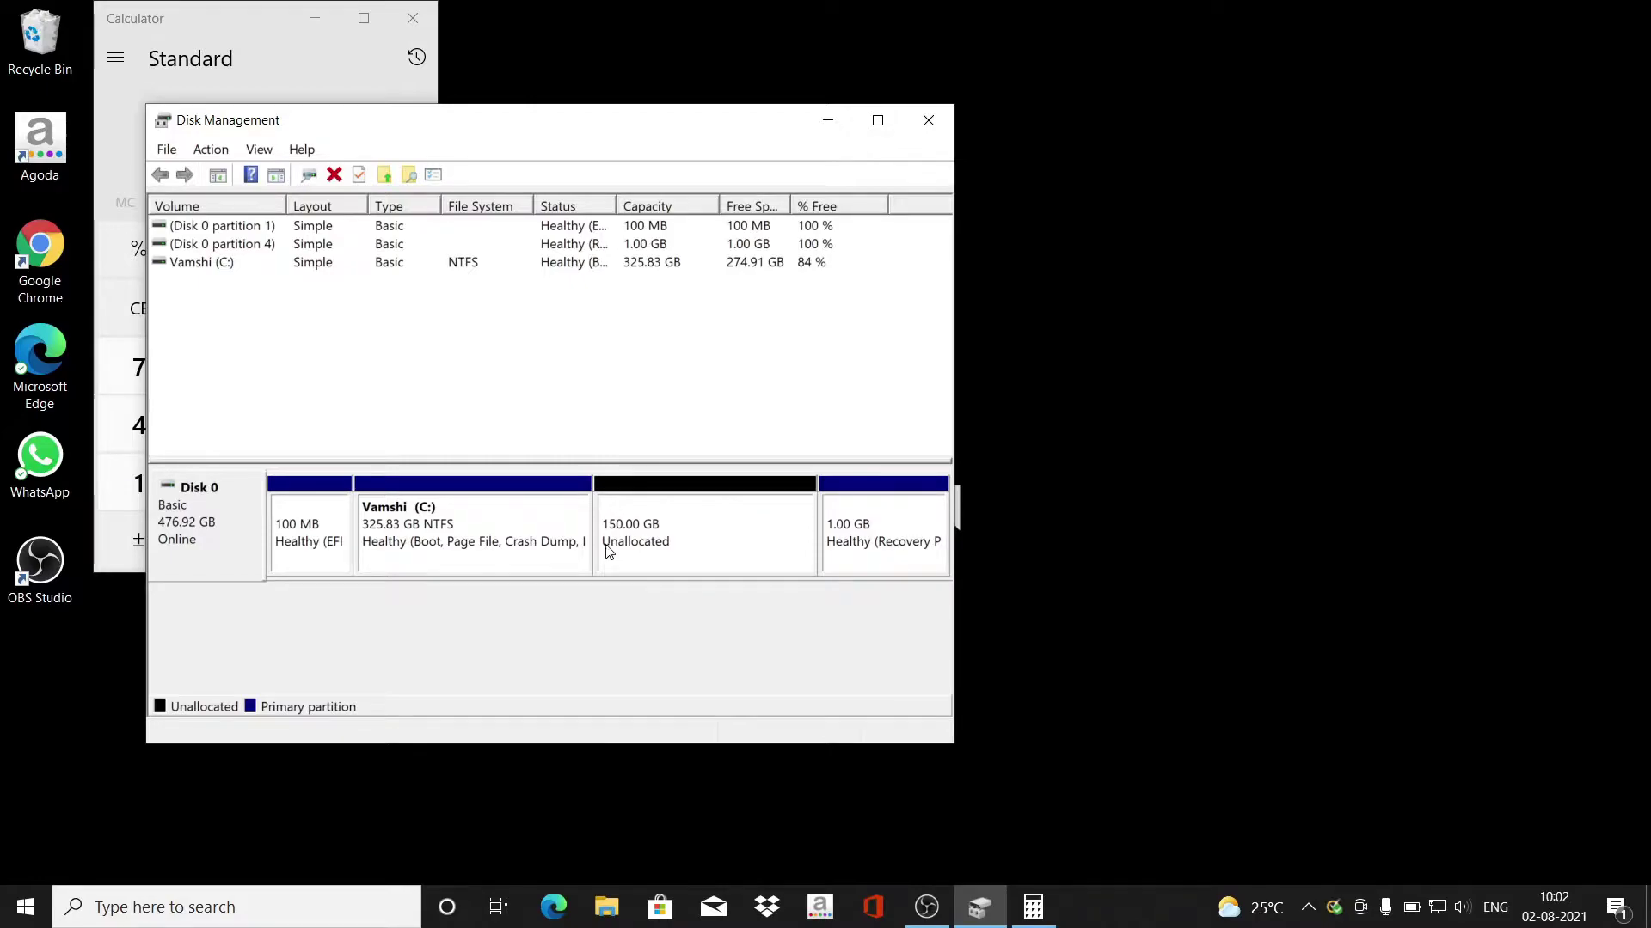
Create a 153599 MB simple volume in the unallocated space with drive letter D, quick-formatted as NTFS and labelled New Volume.
right_click(684, 536)
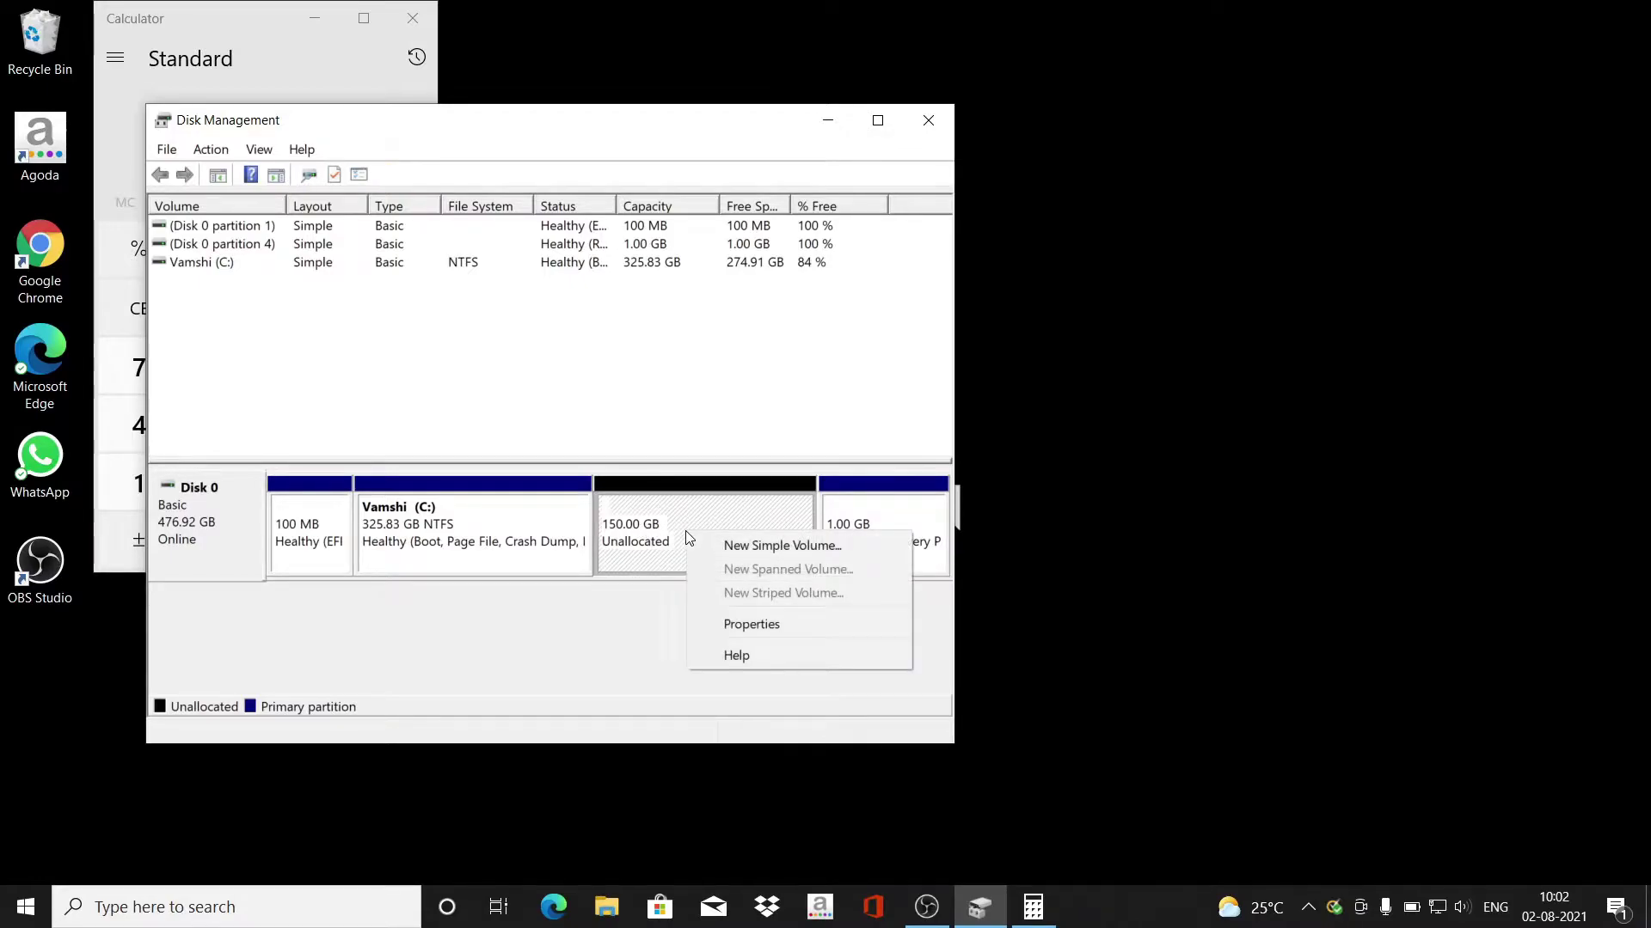
click(766, 544)
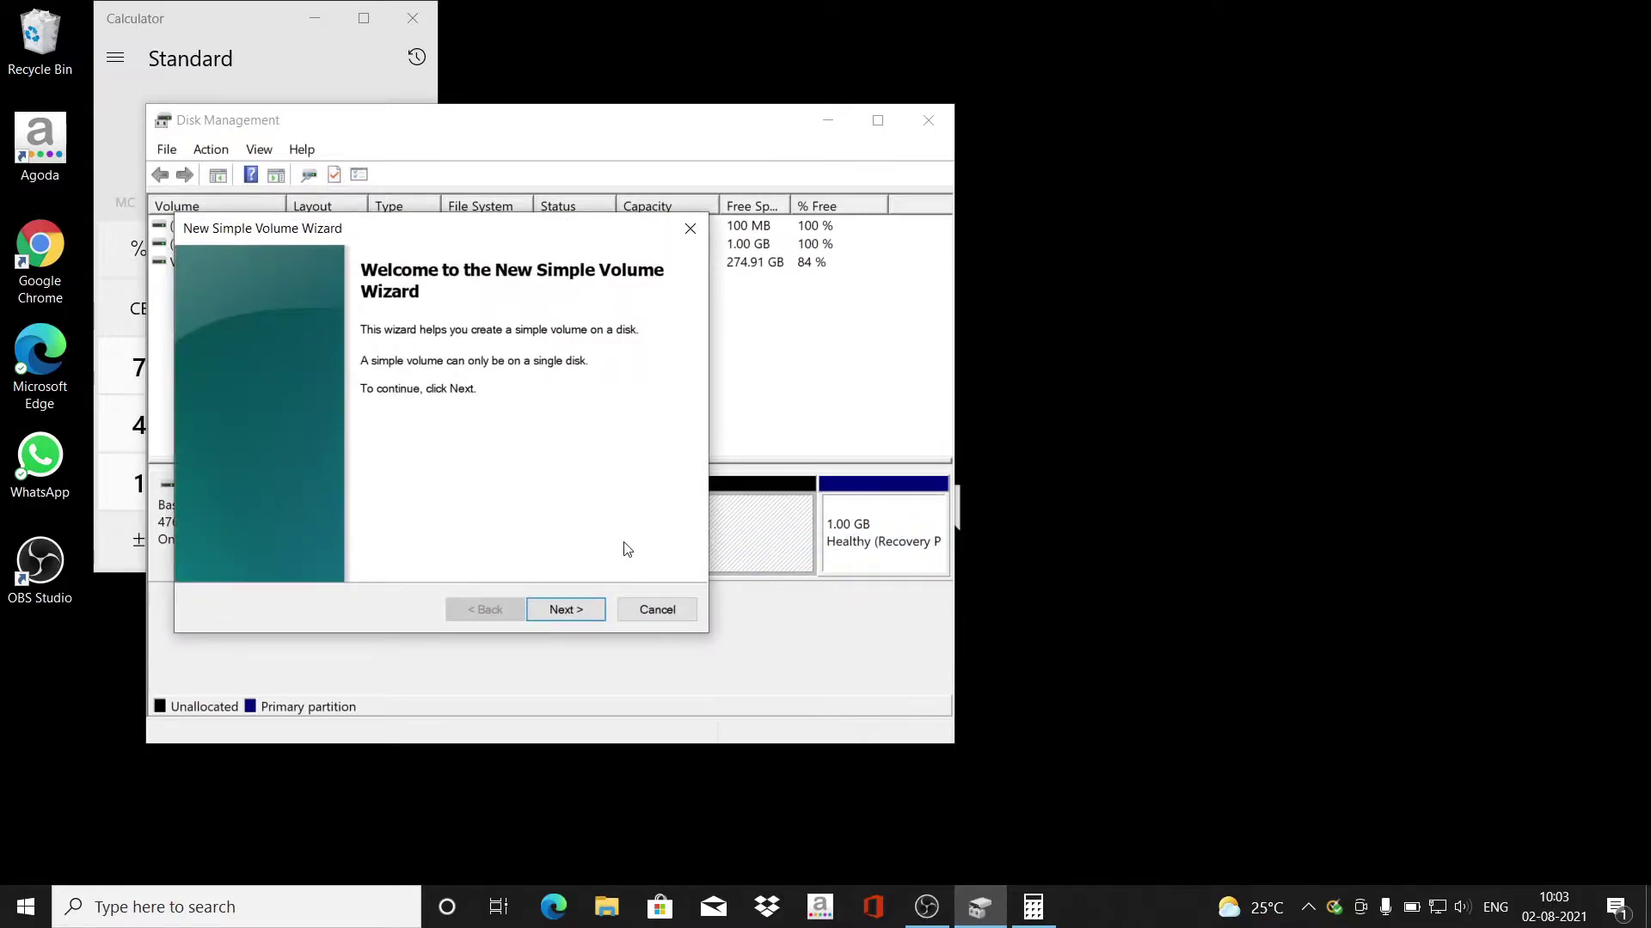
click(575, 614)
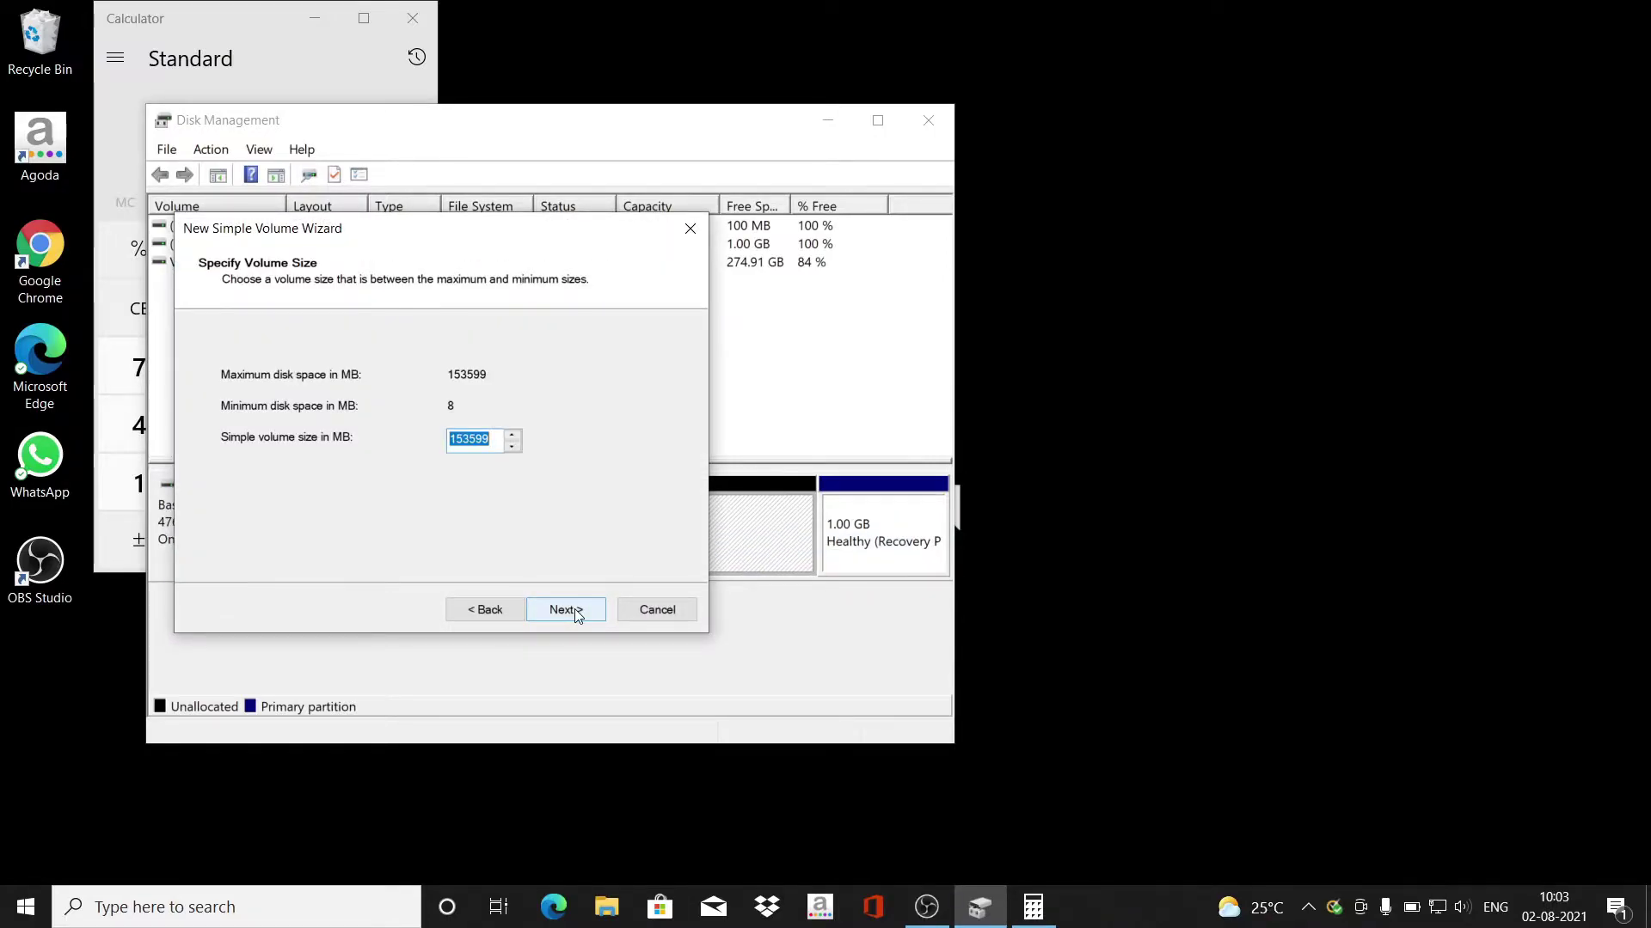
click(567, 615)
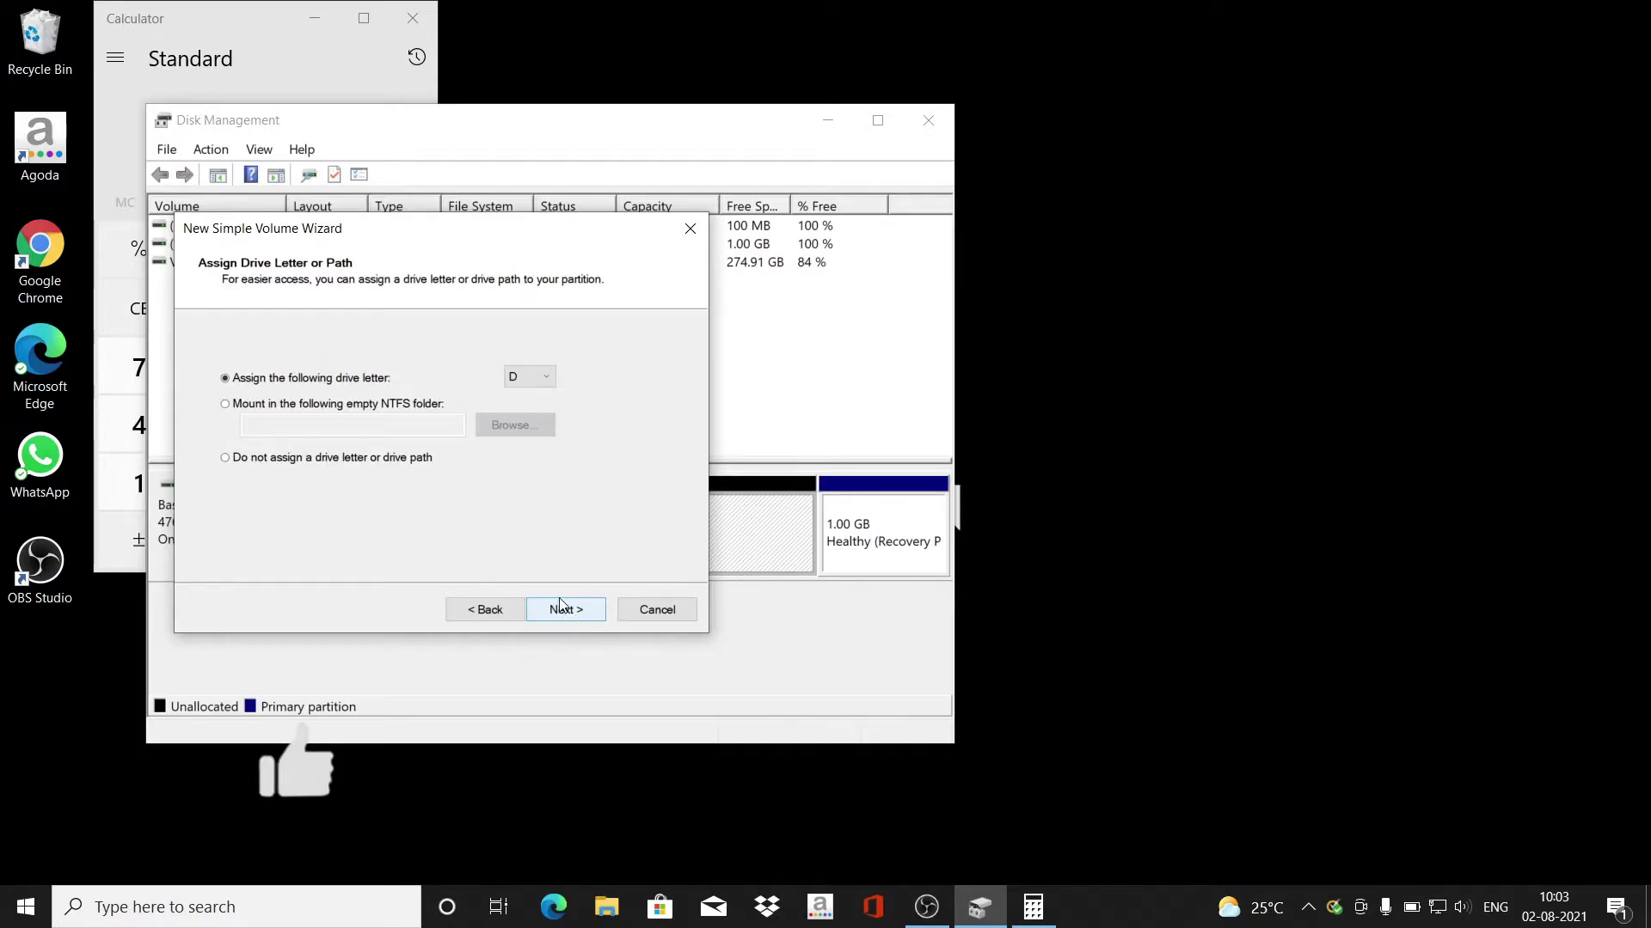
click(559, 607)
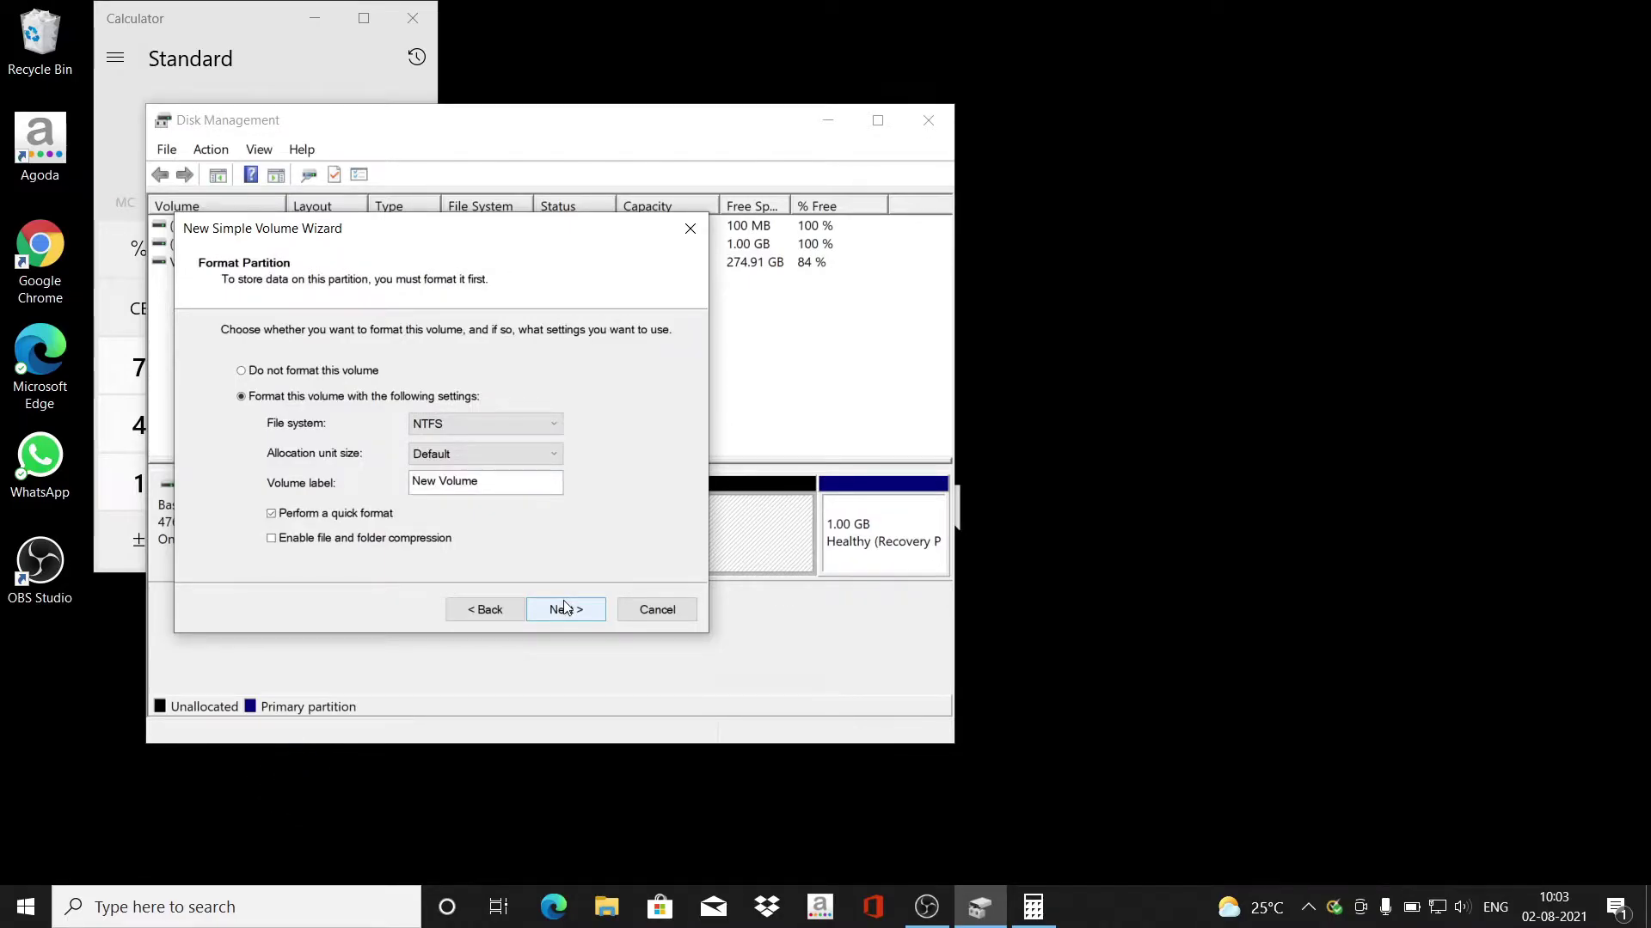
click(566, 610)
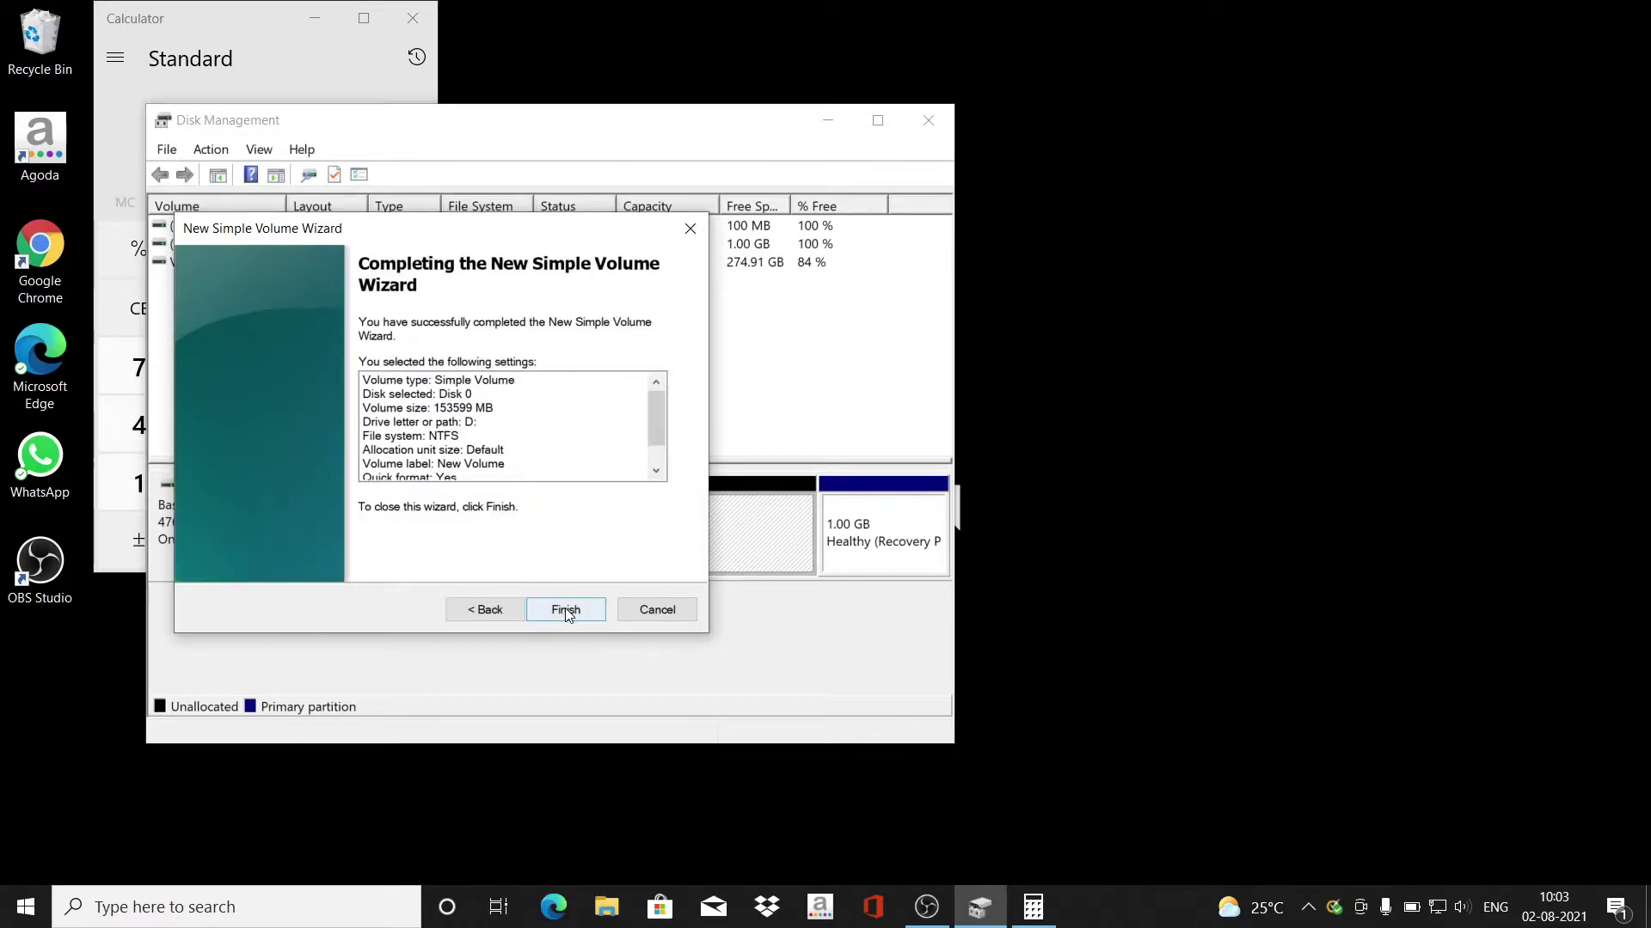
click(565, 608)
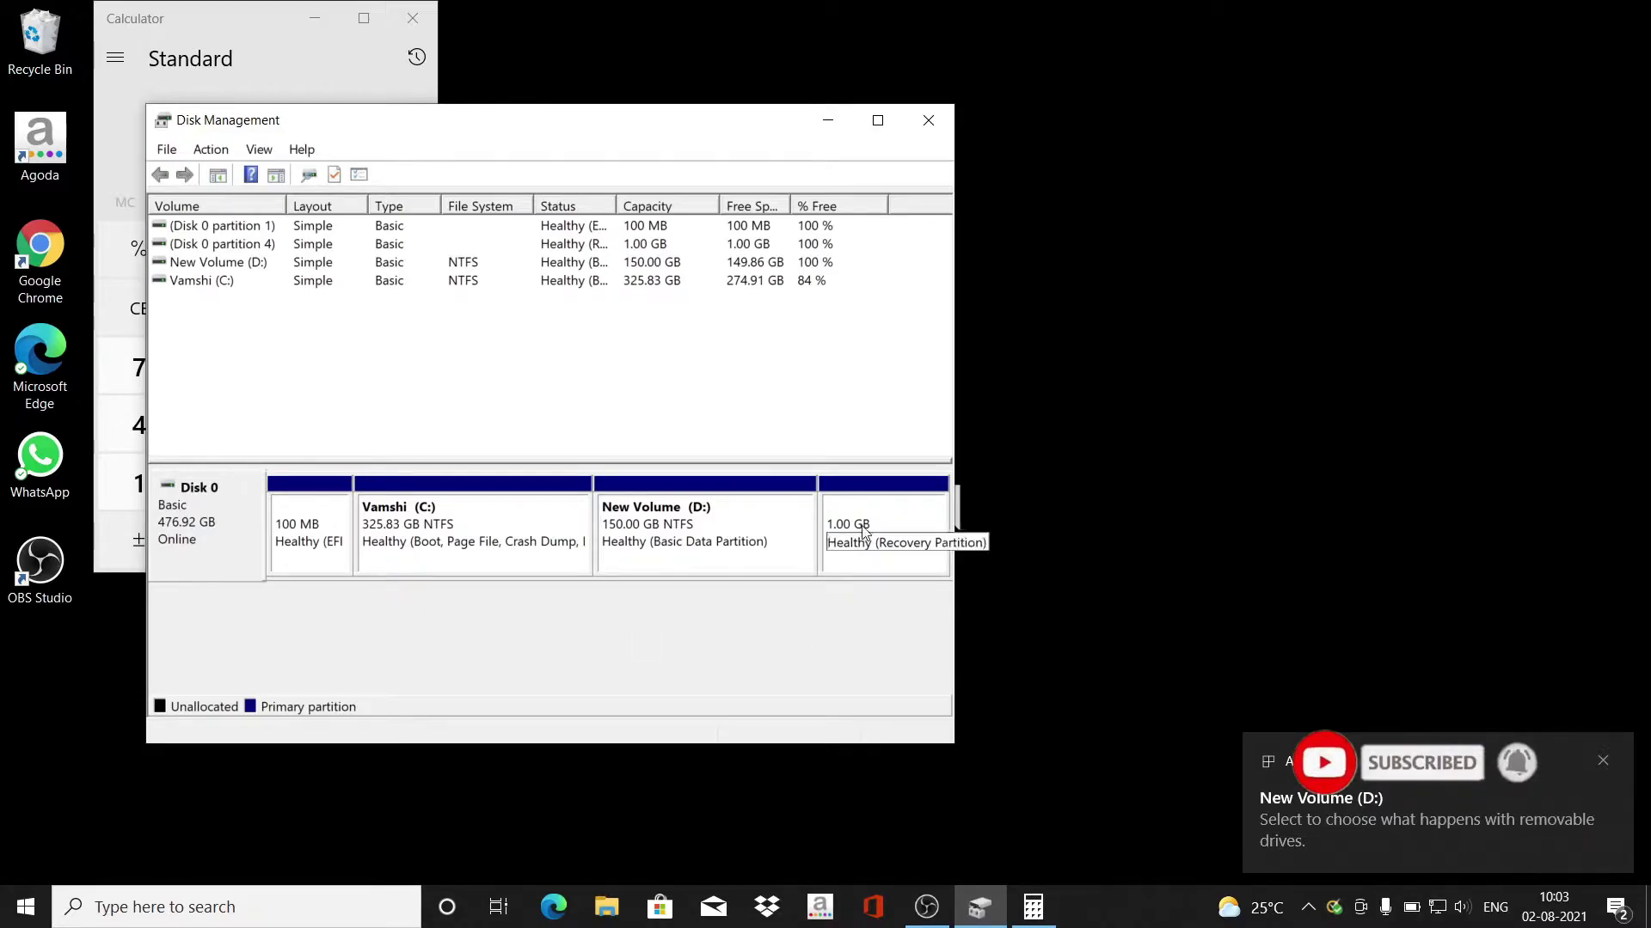
Switch to File Explorer, go to This PC and check the properties of New Volume (D:).
key(super+e)
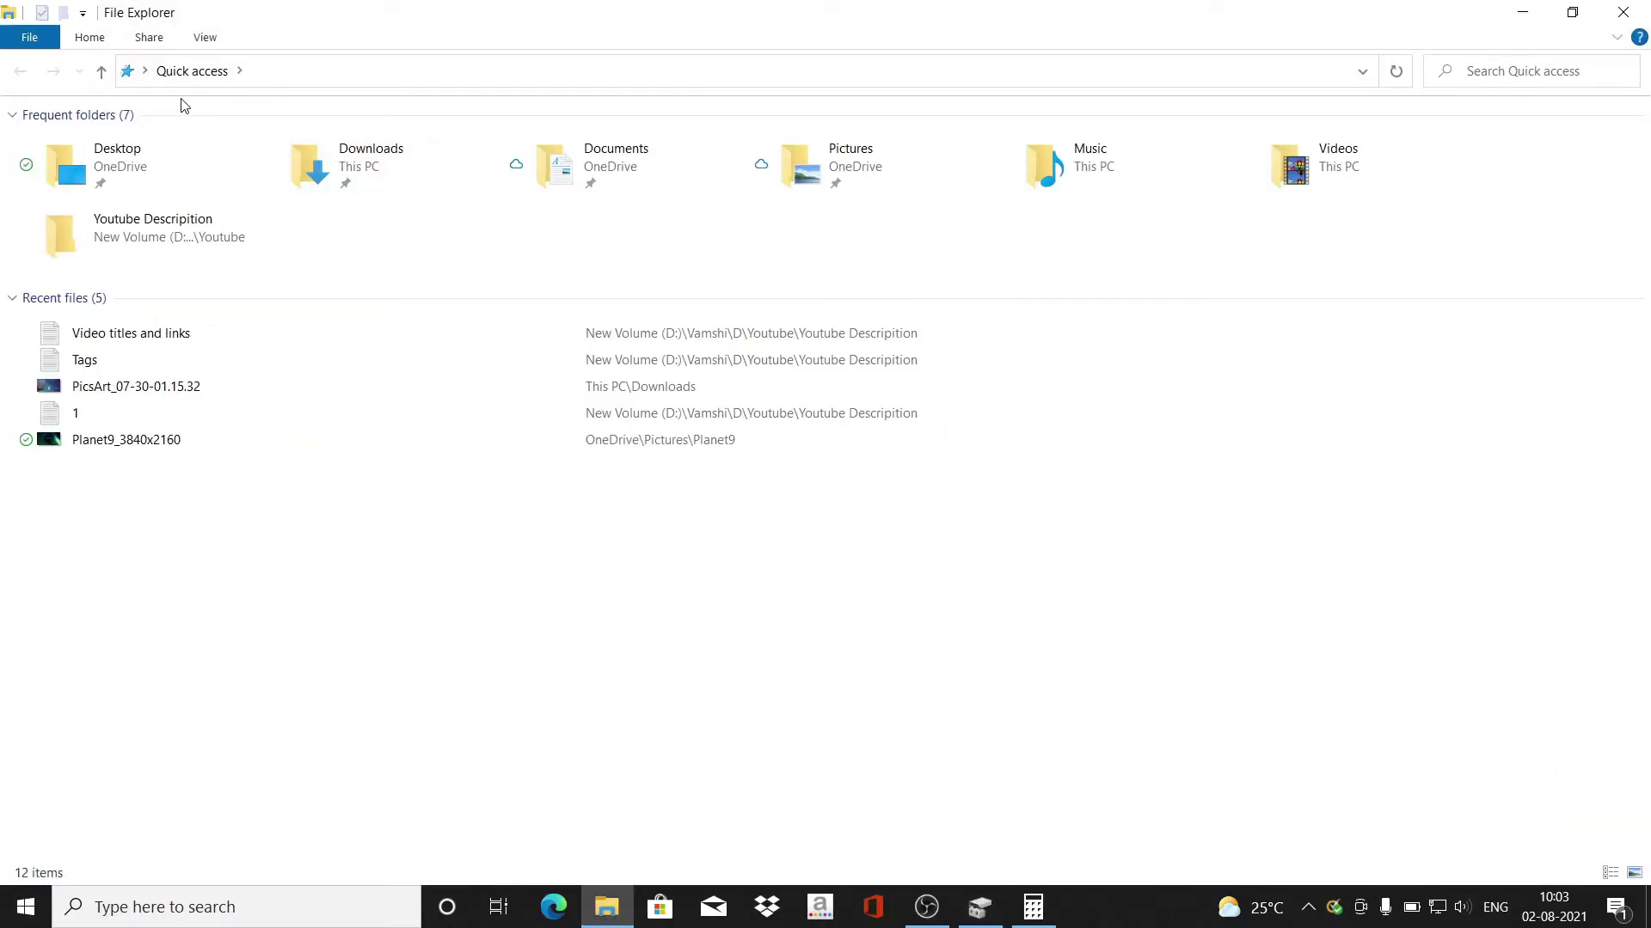
click(144, 70)
click(170, 176)
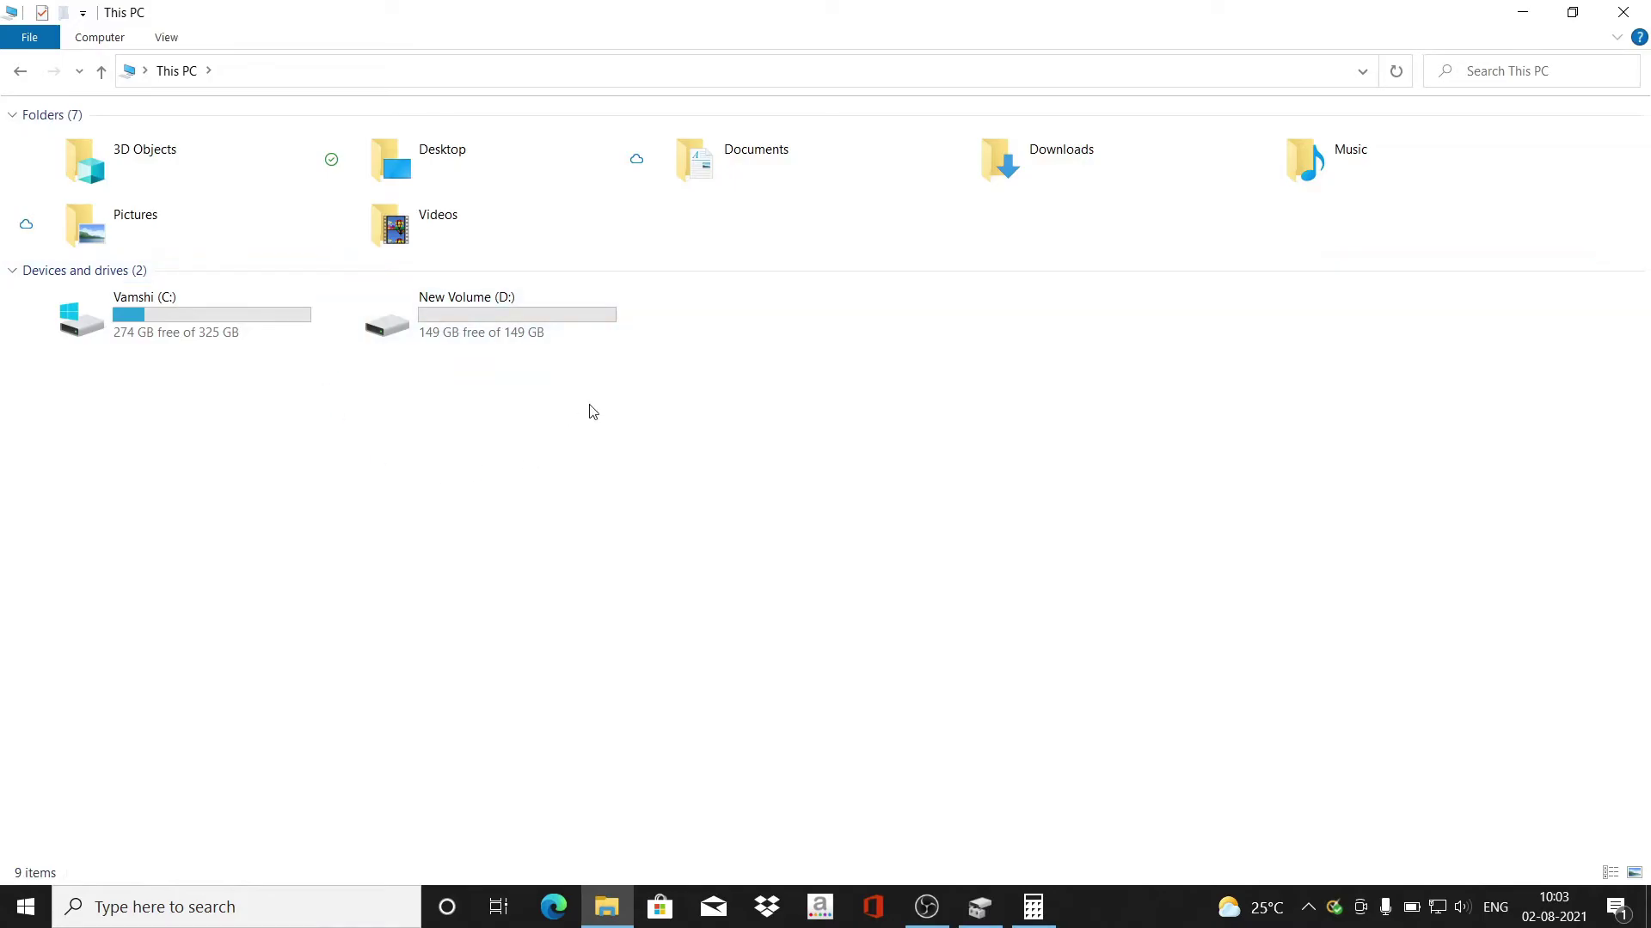
right_click(500, 332)
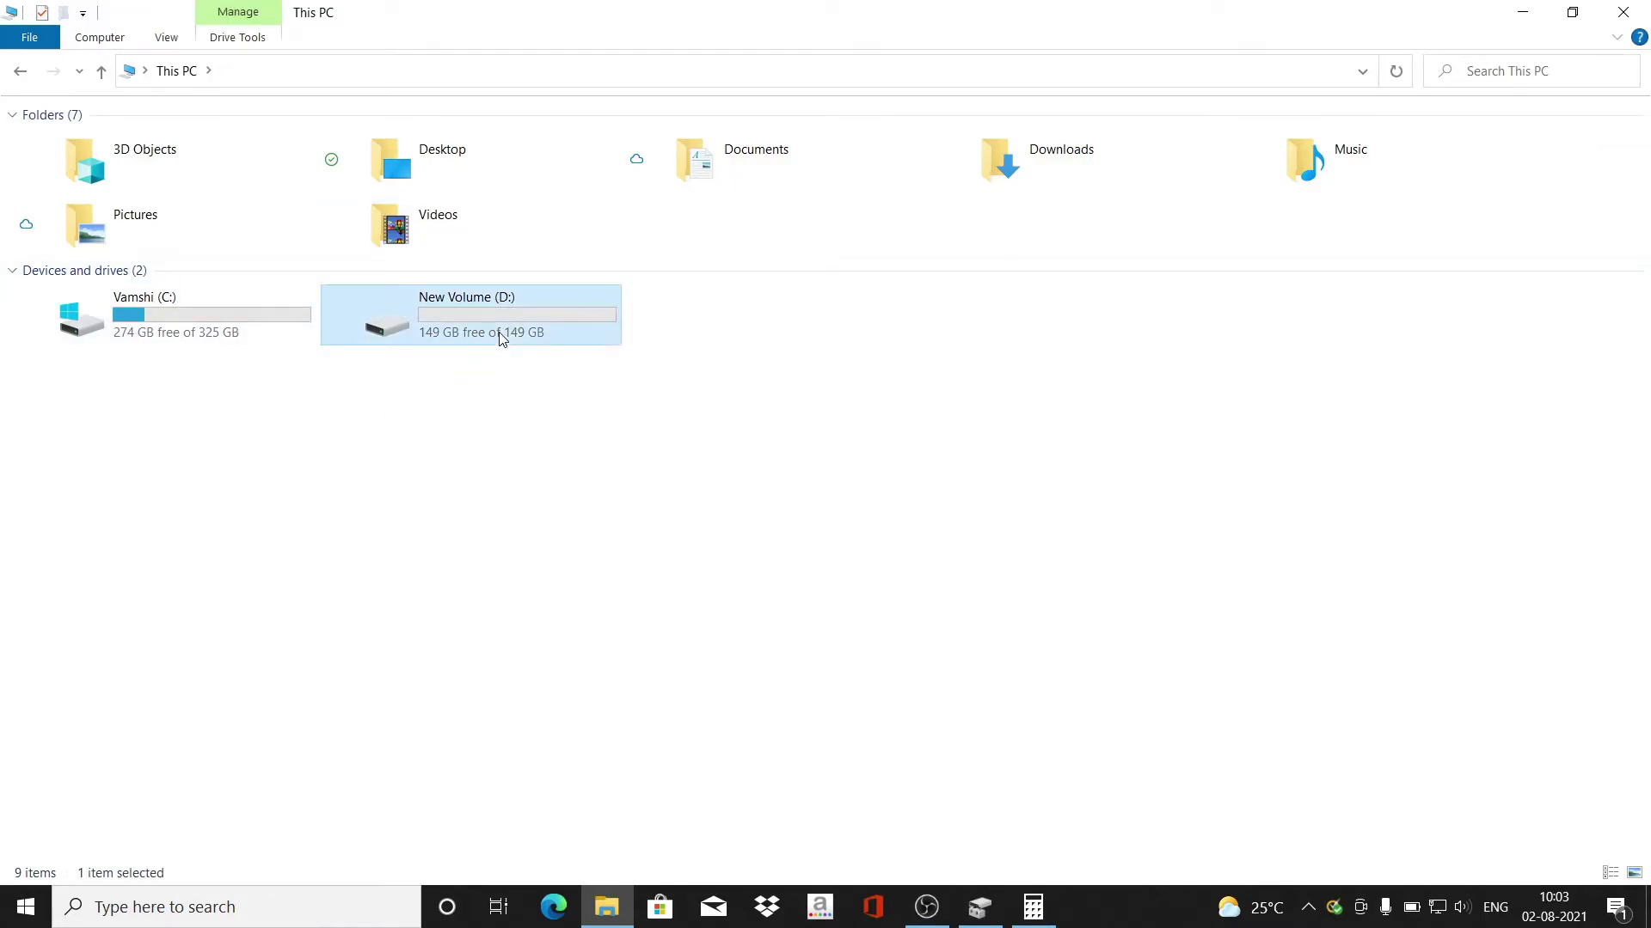
click(626, 700)
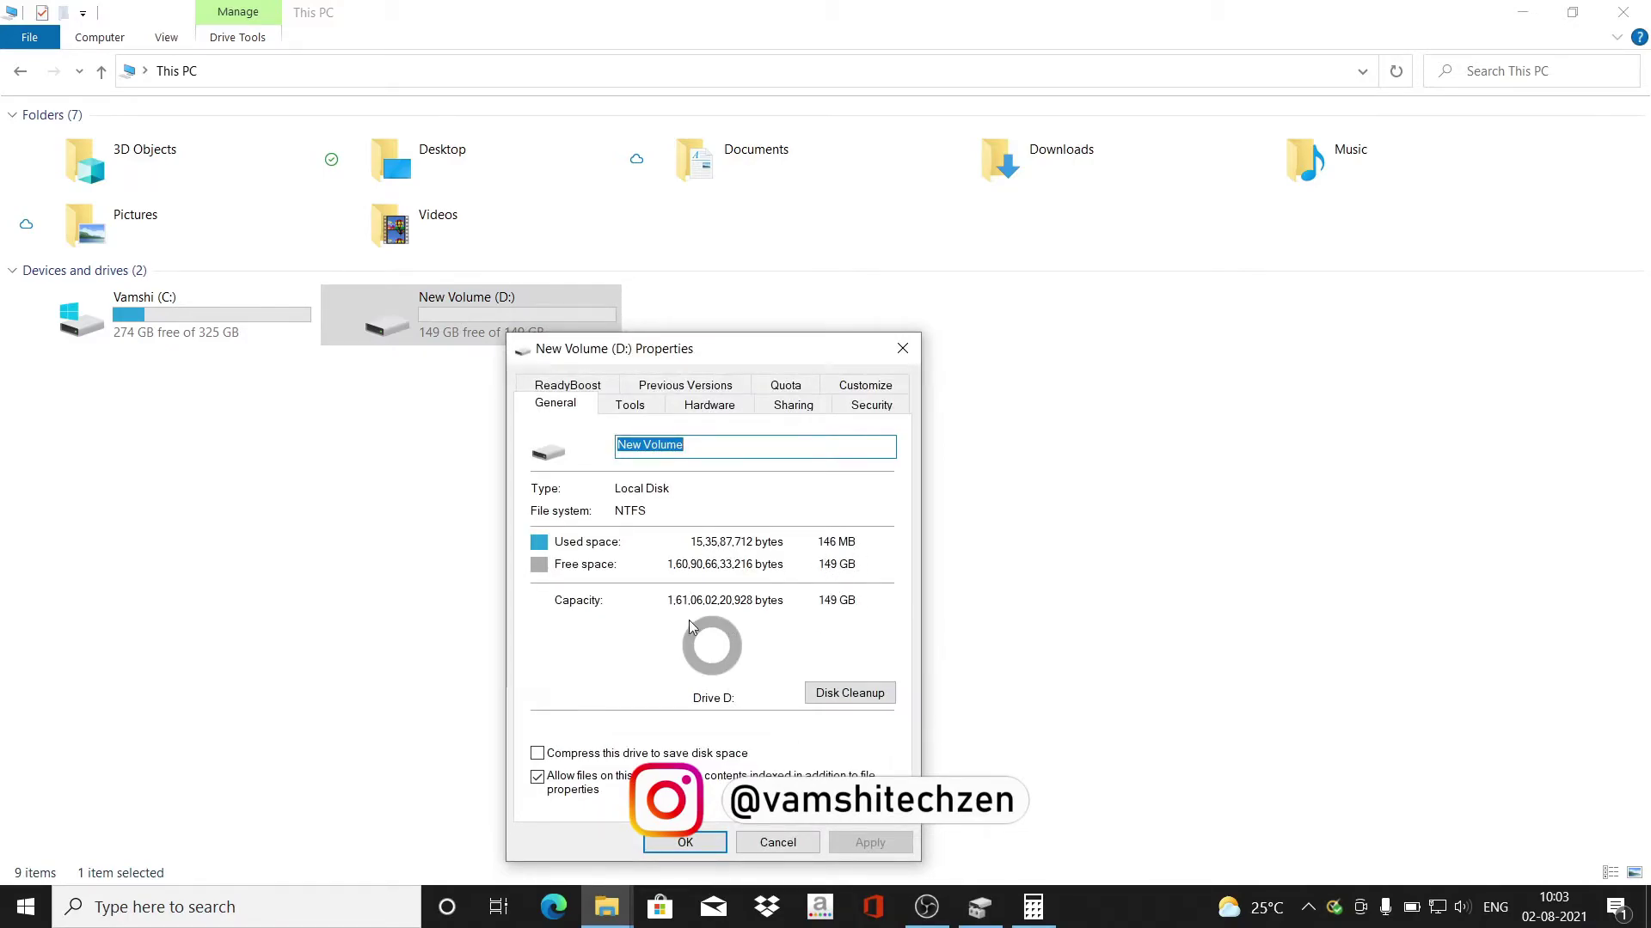
click(685, 842)
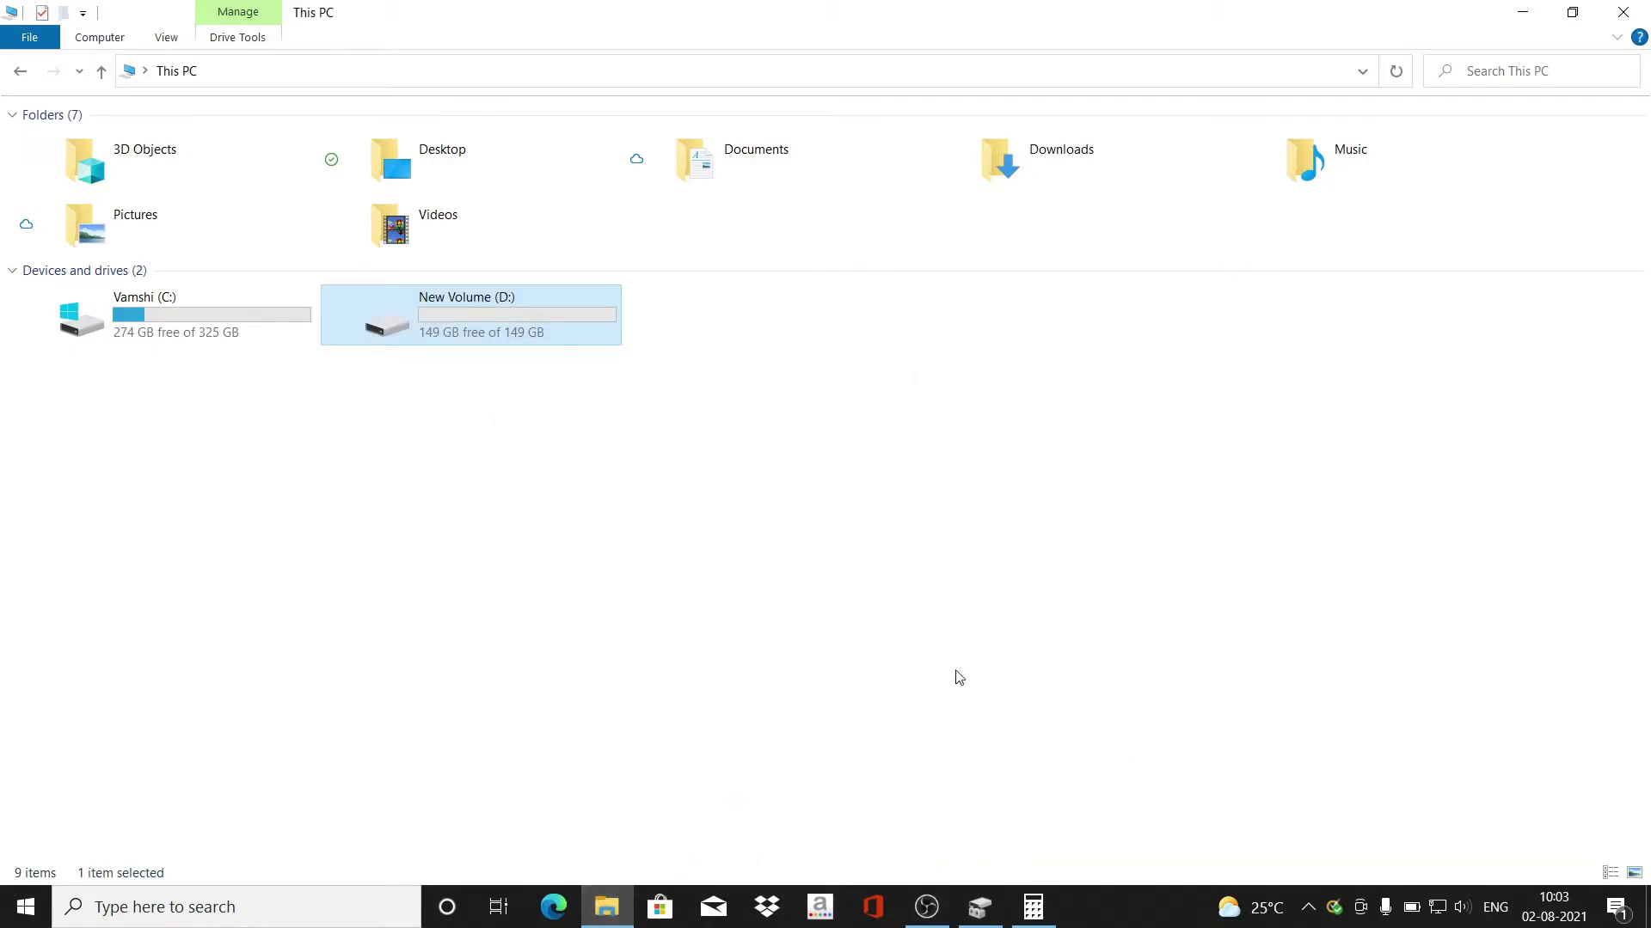
Switch back to Disk Management and shrink drive C: by another 153600 MB.
click(980, 907)
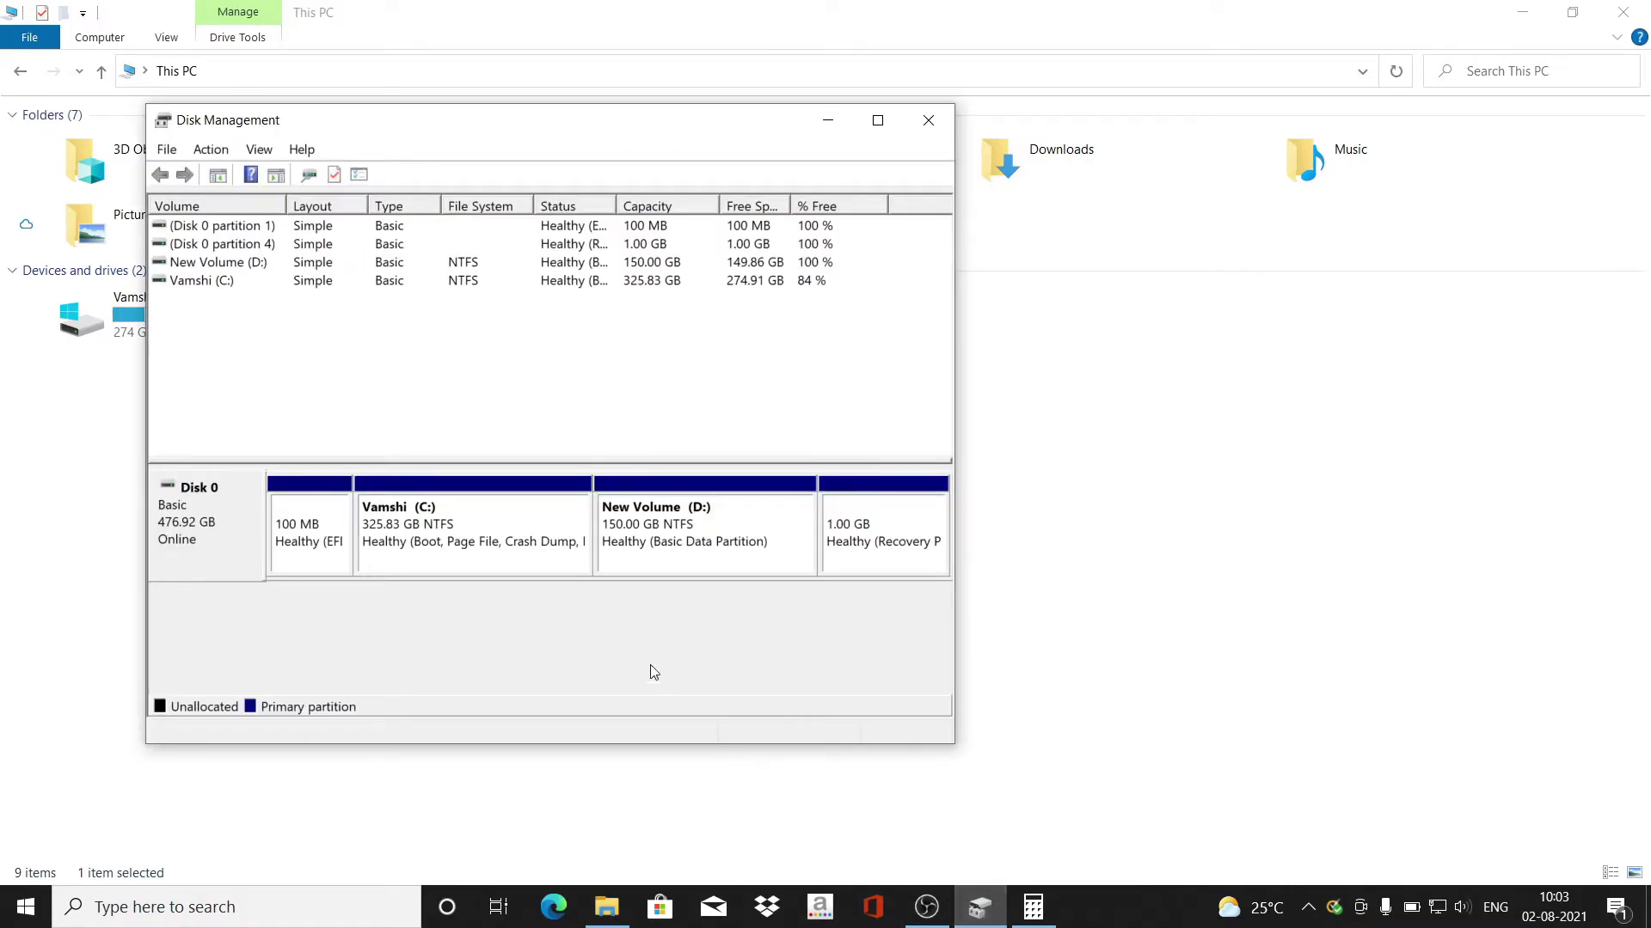
right_click(472, 524)
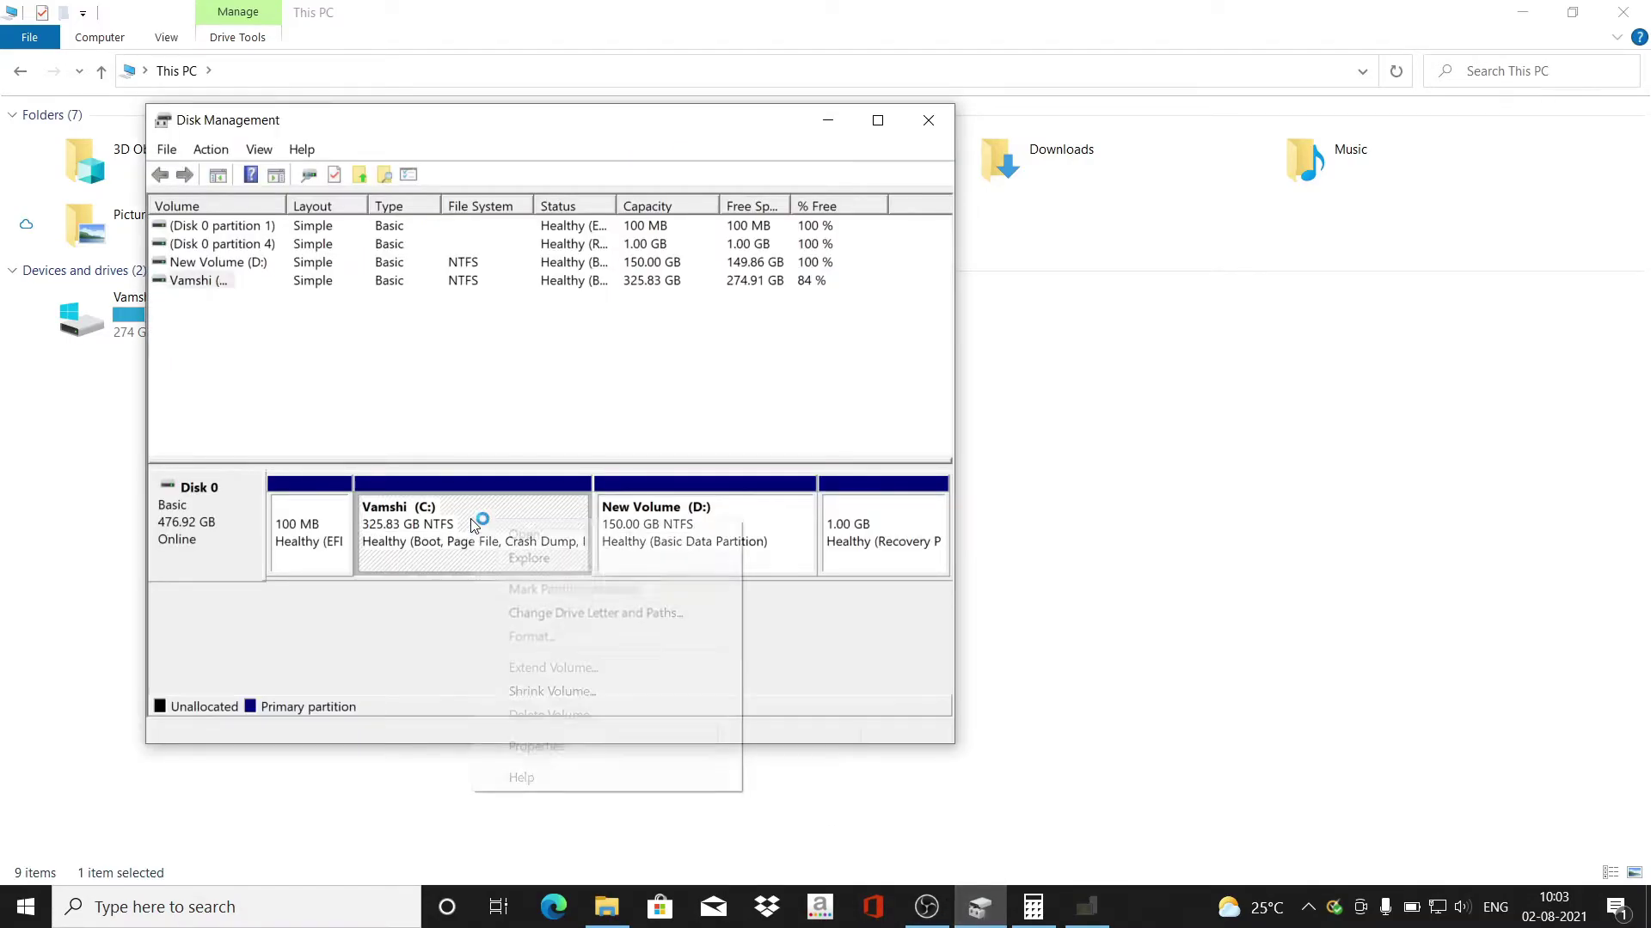
click(583, 692)
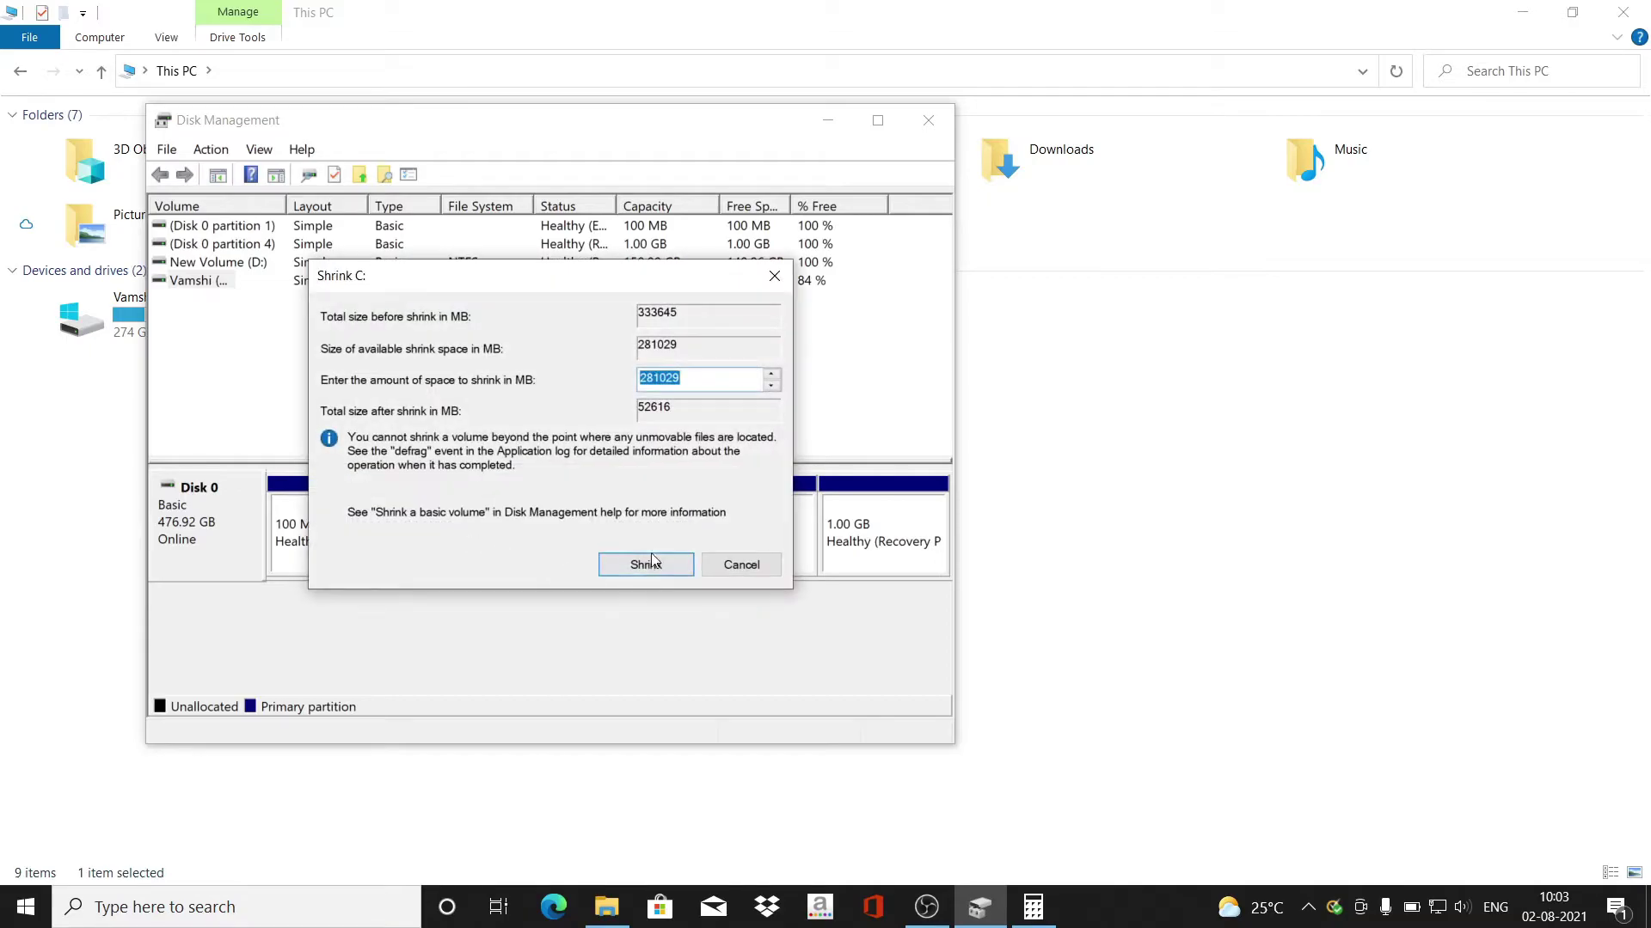
click(1032, 907)
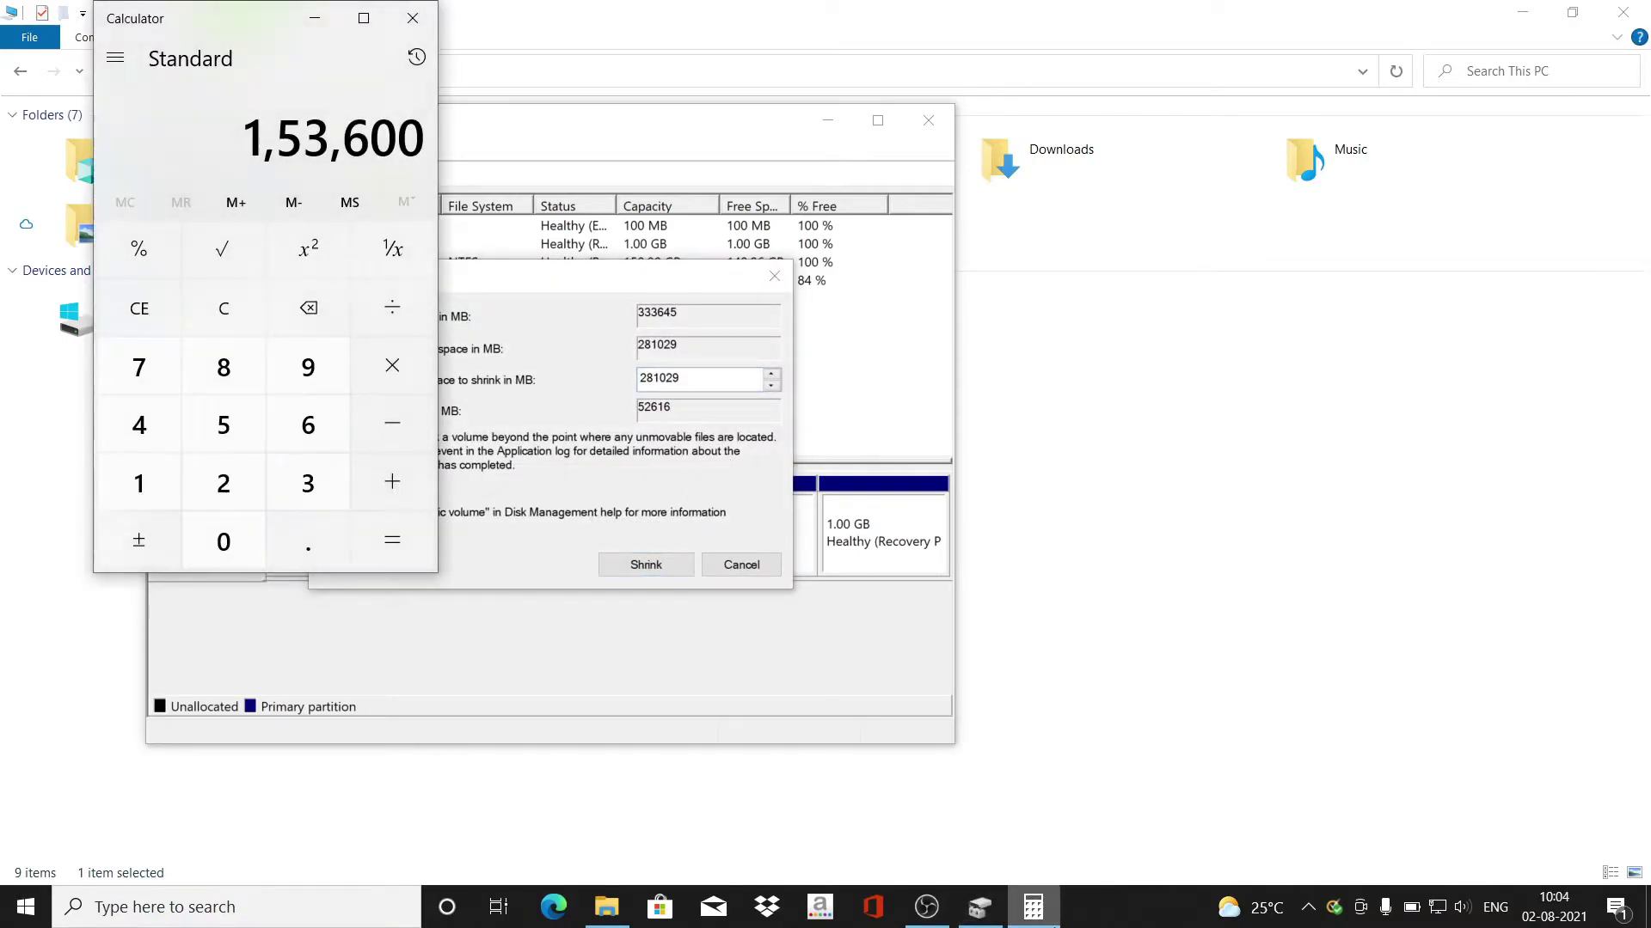
click(1047, 920)
text(153600)
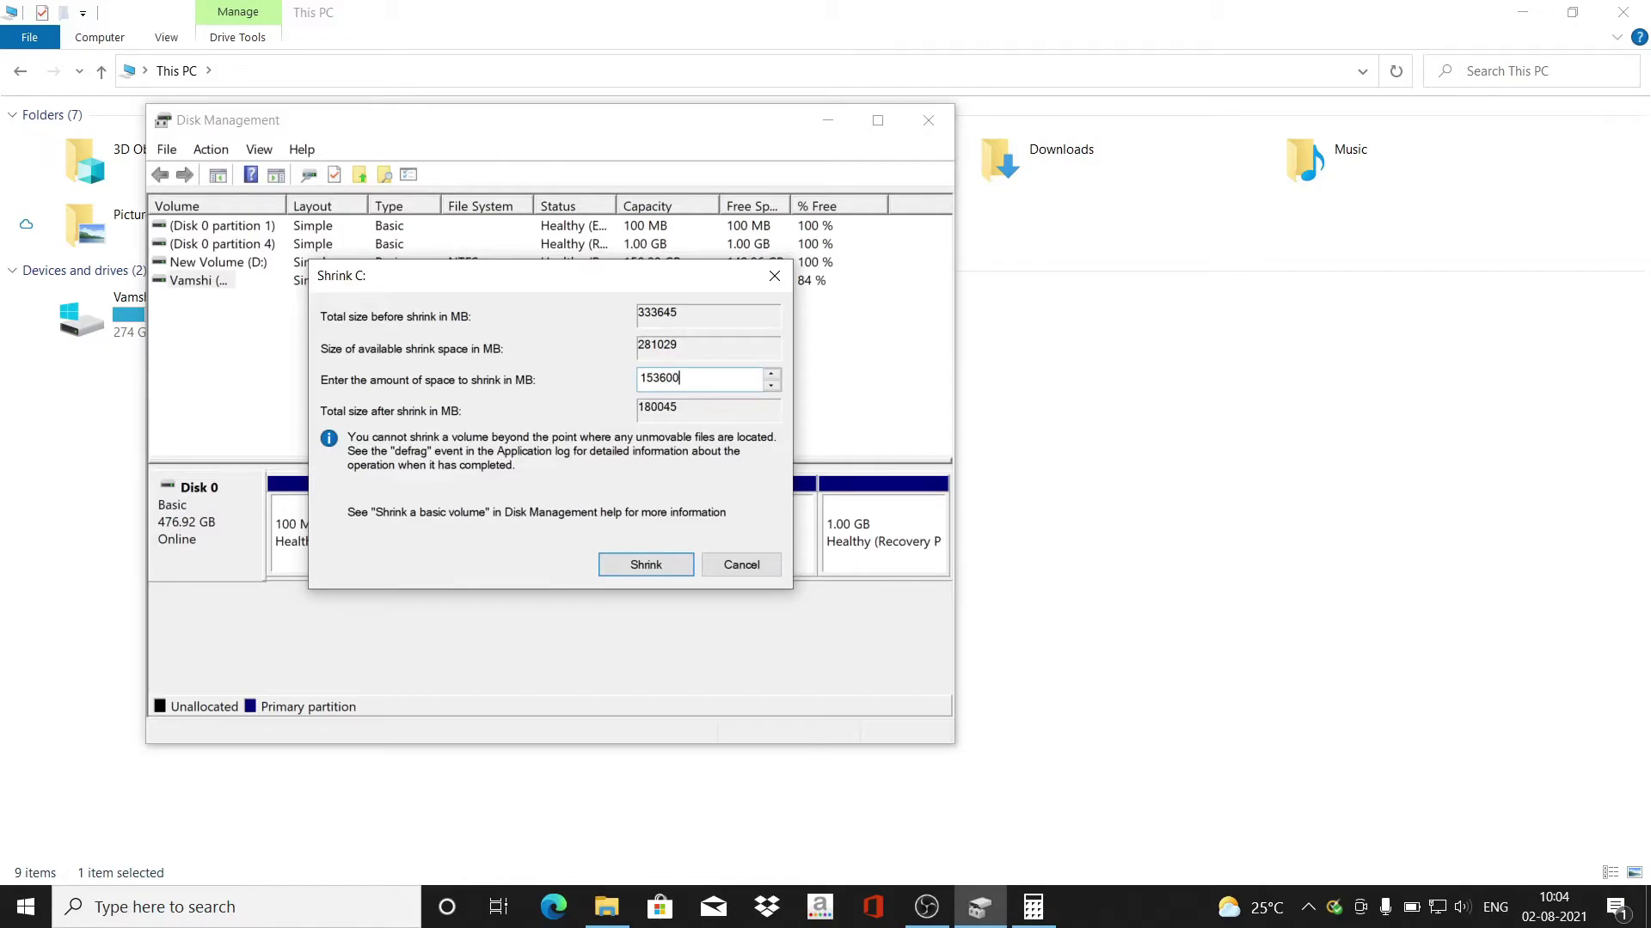
click(646, 565)
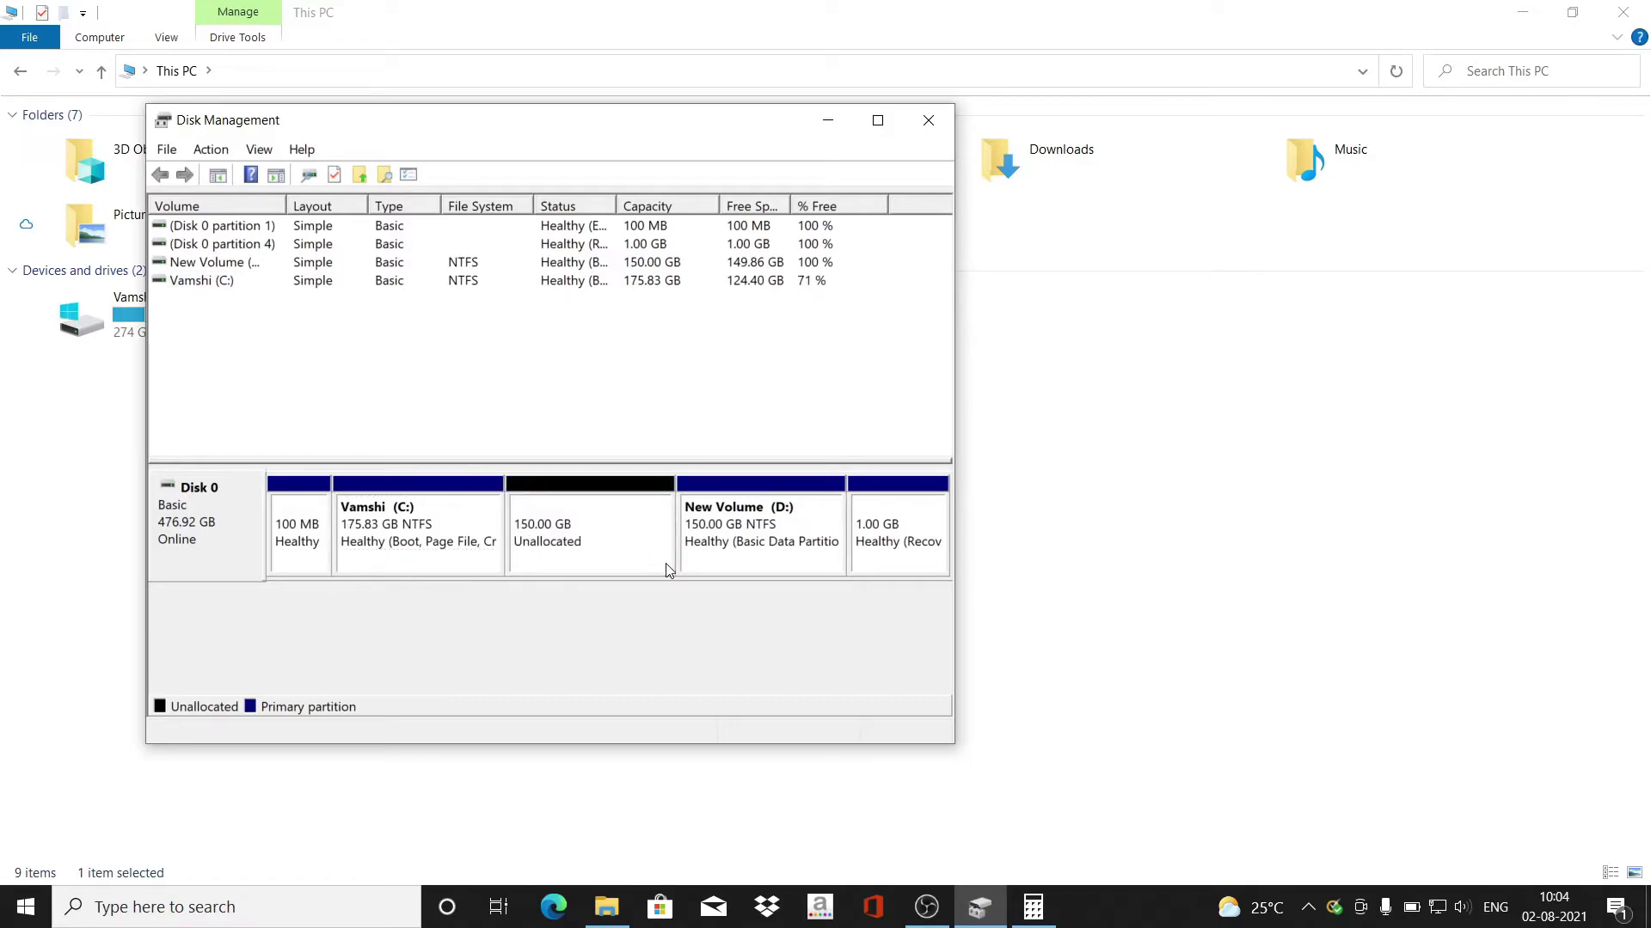
Create a second 153599 MB simple volume in the unallocated space between C: and D:, quick-formatted as NTFS with the label New Volume.
right_click(723, 539)
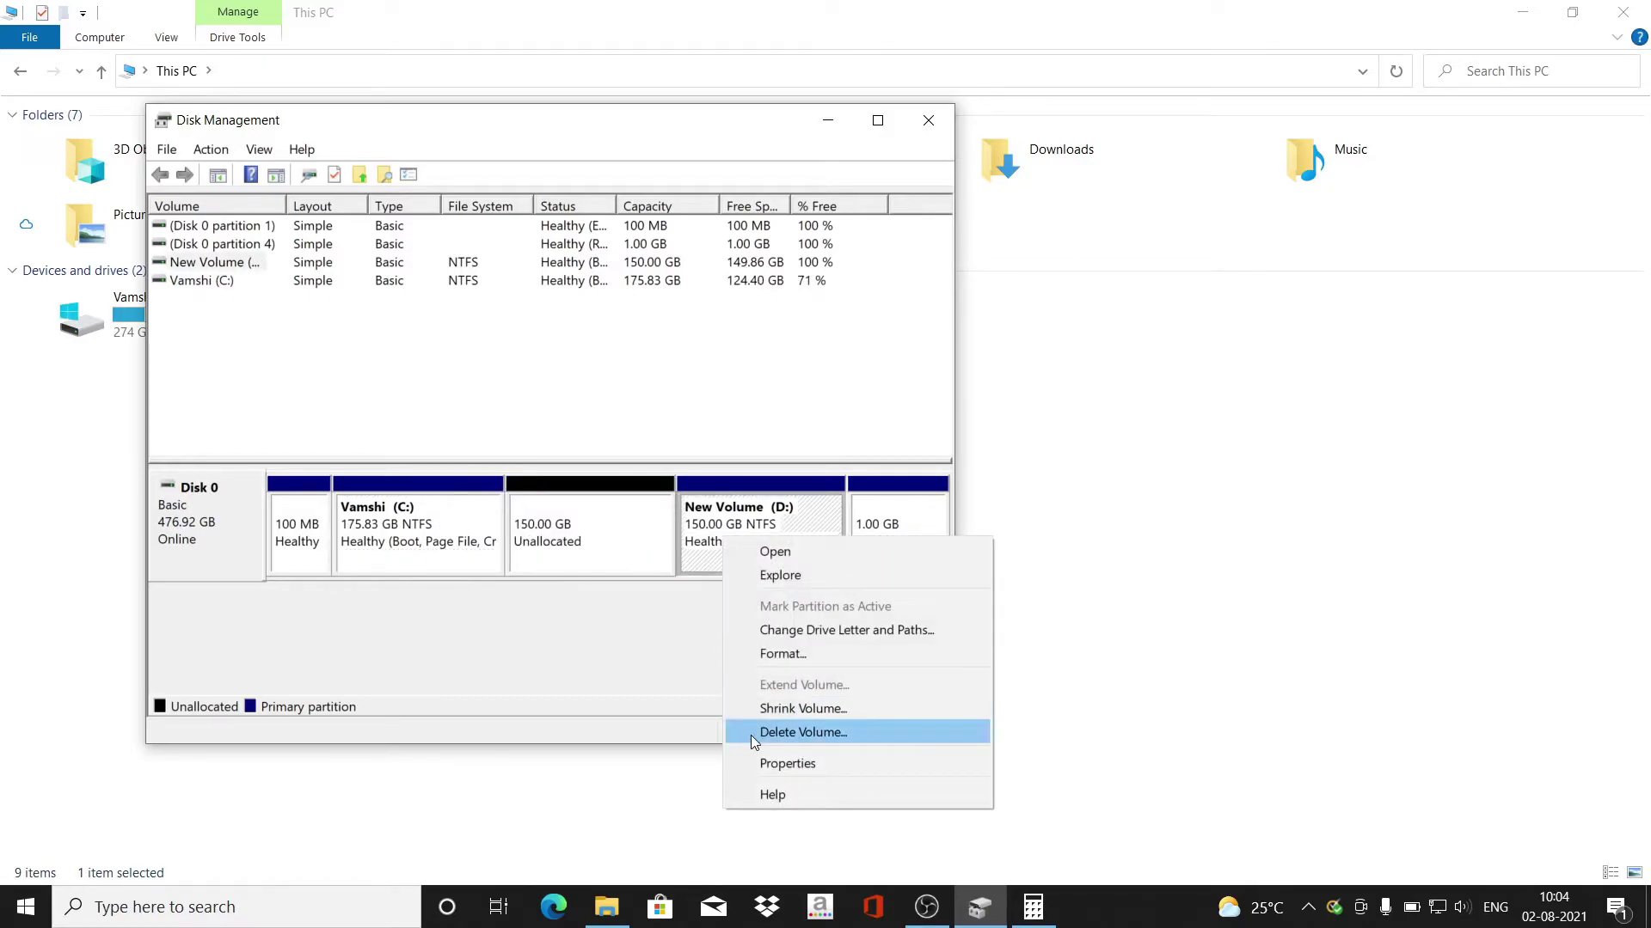
click(609, 664)
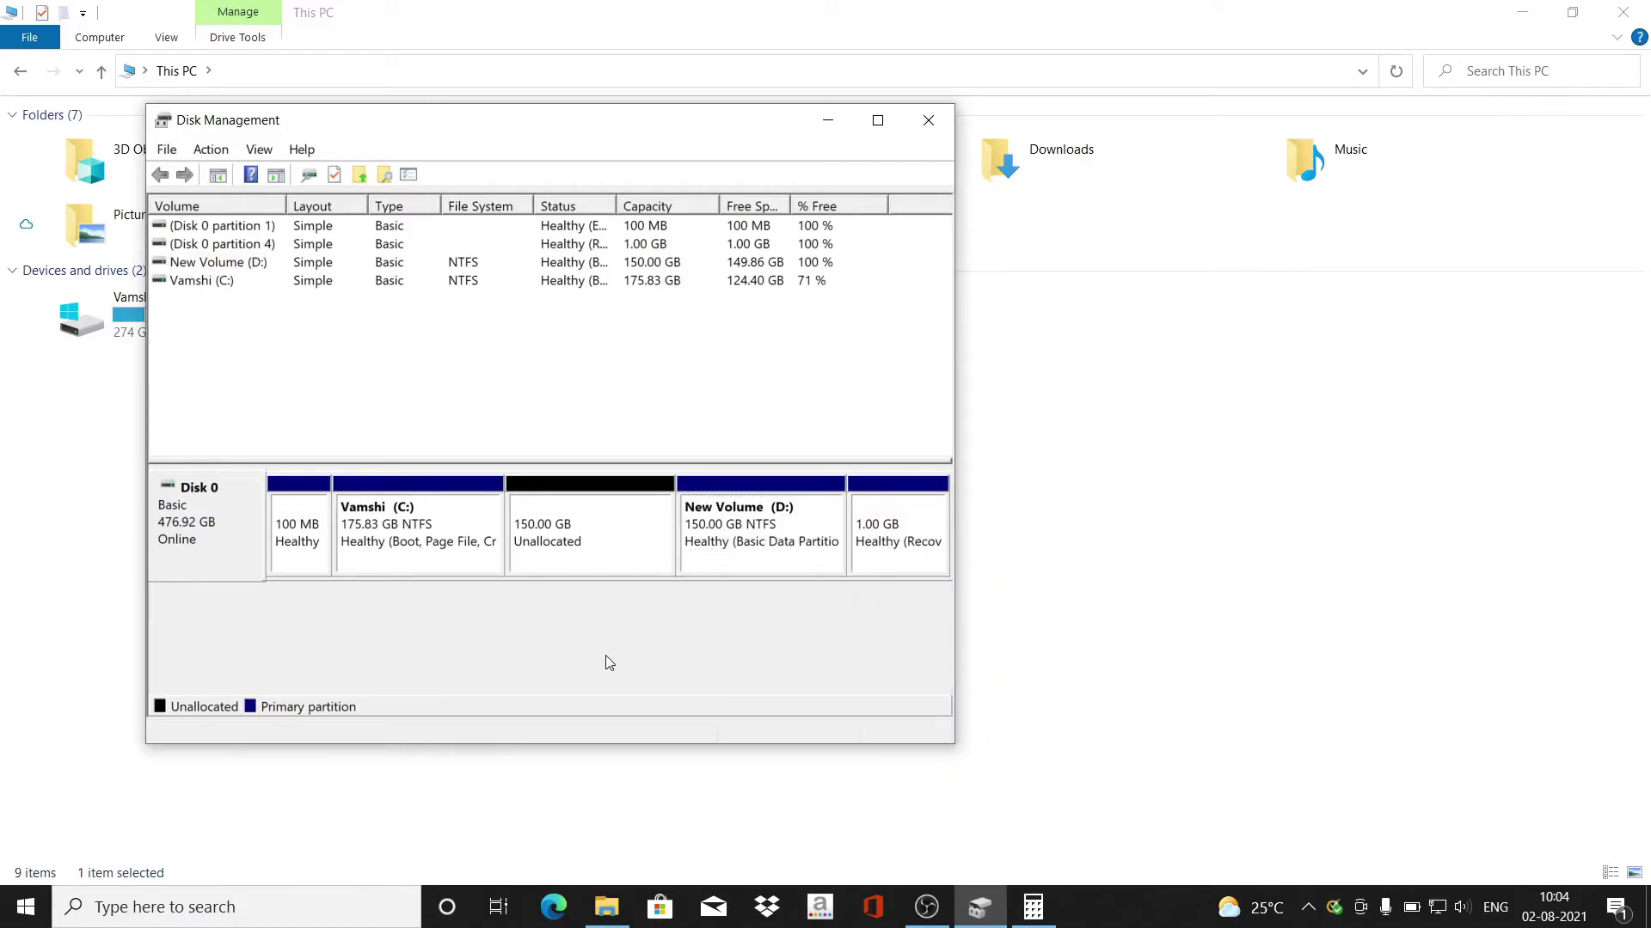
right_click(575, 544)
click(680, 550)
click(588, 609)
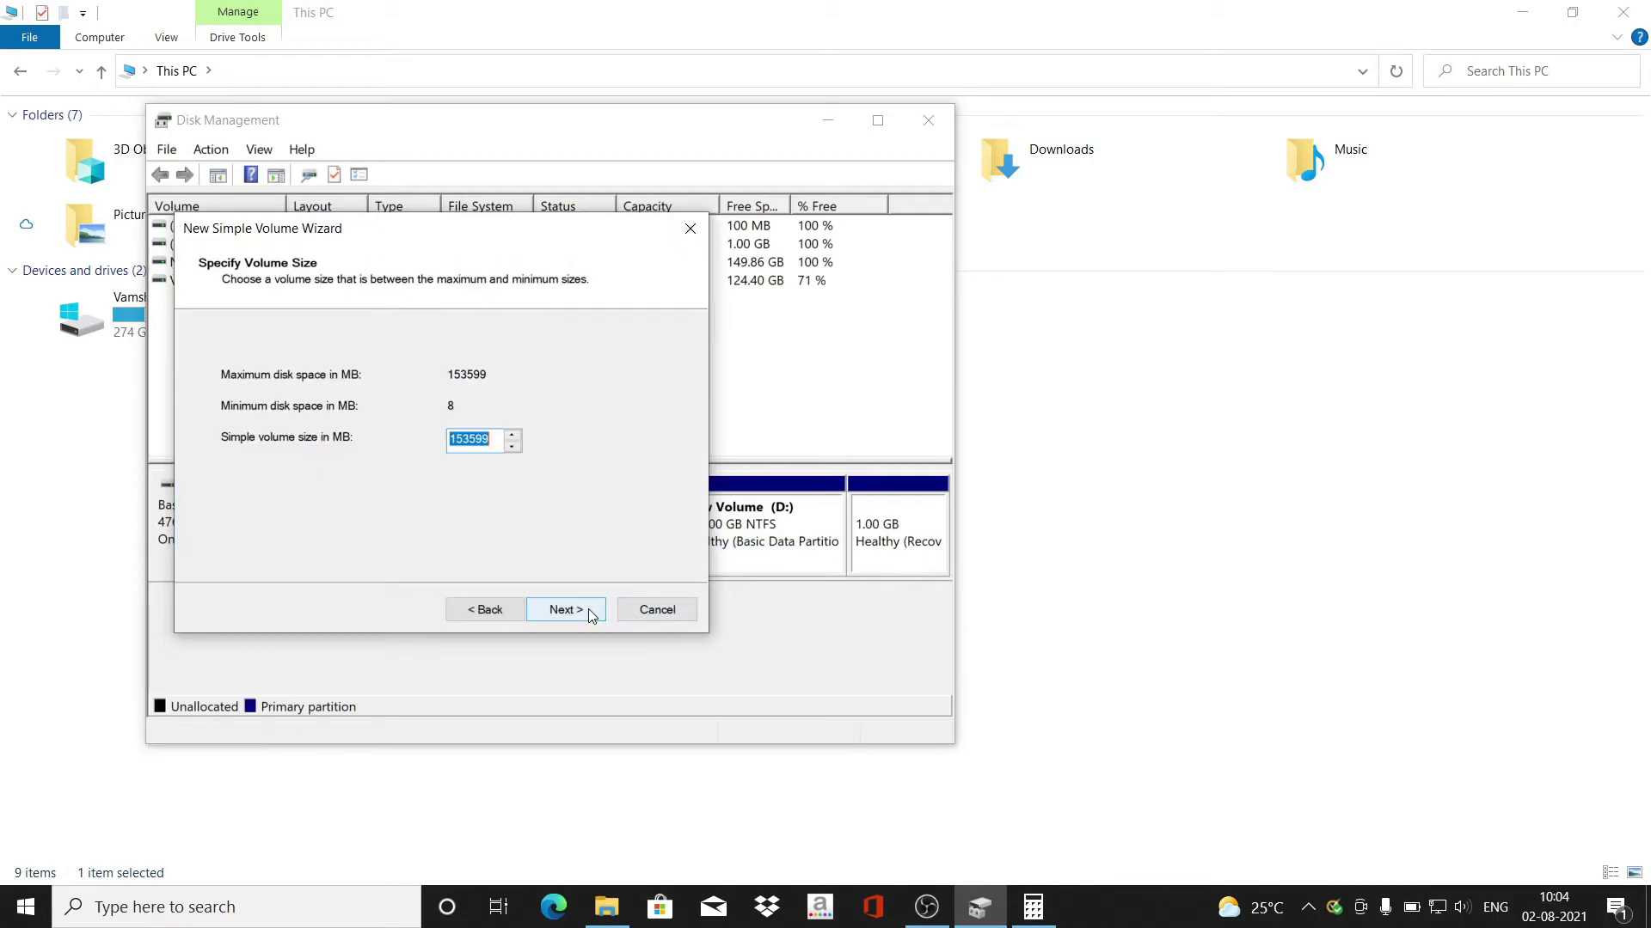
click(588, 608)
click(588, 609)
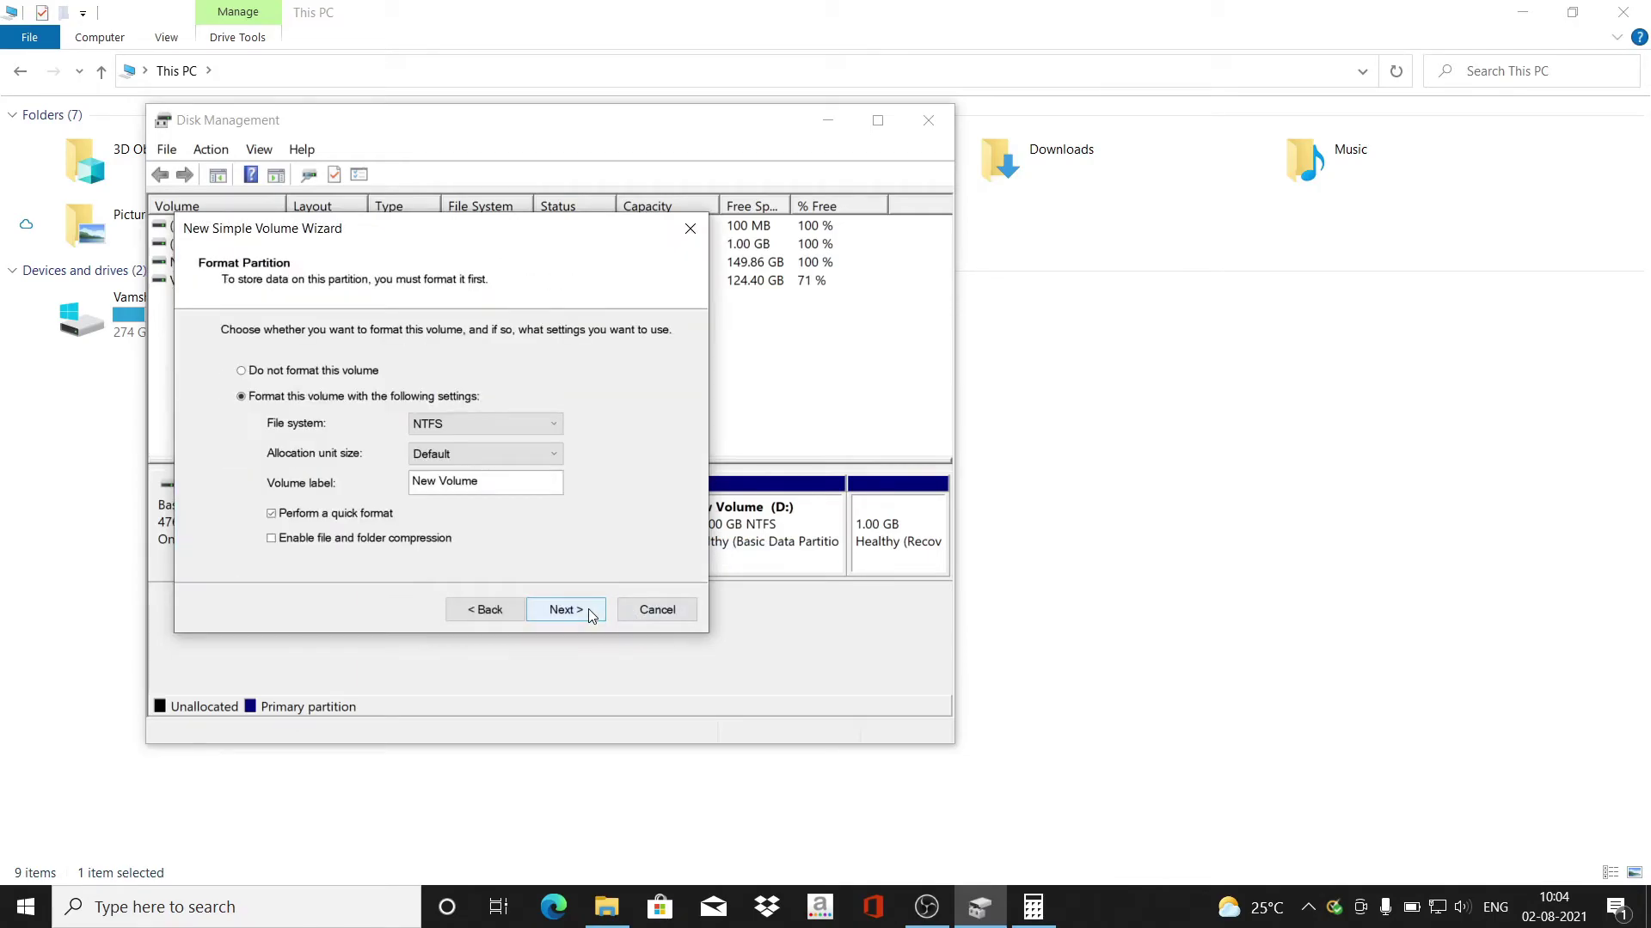
click(588, 608)
click(588, 611)
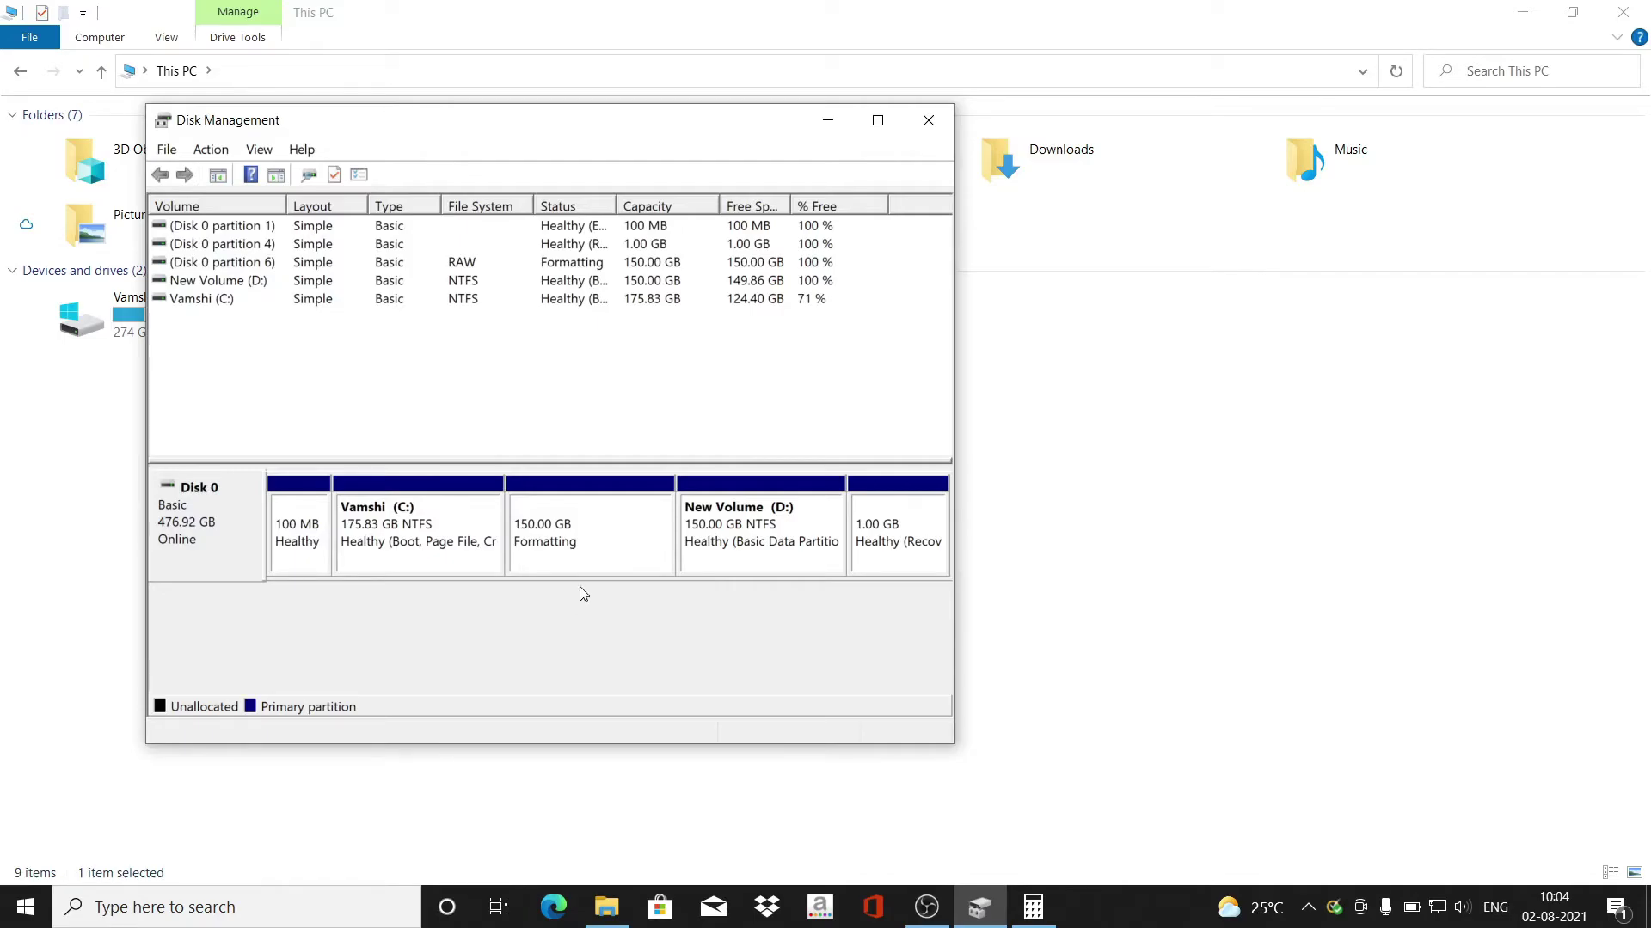
Minimize Disk Management and refresh the drive list of This PC in File Explorer.
click(830, 121)
right_click(466, 622)
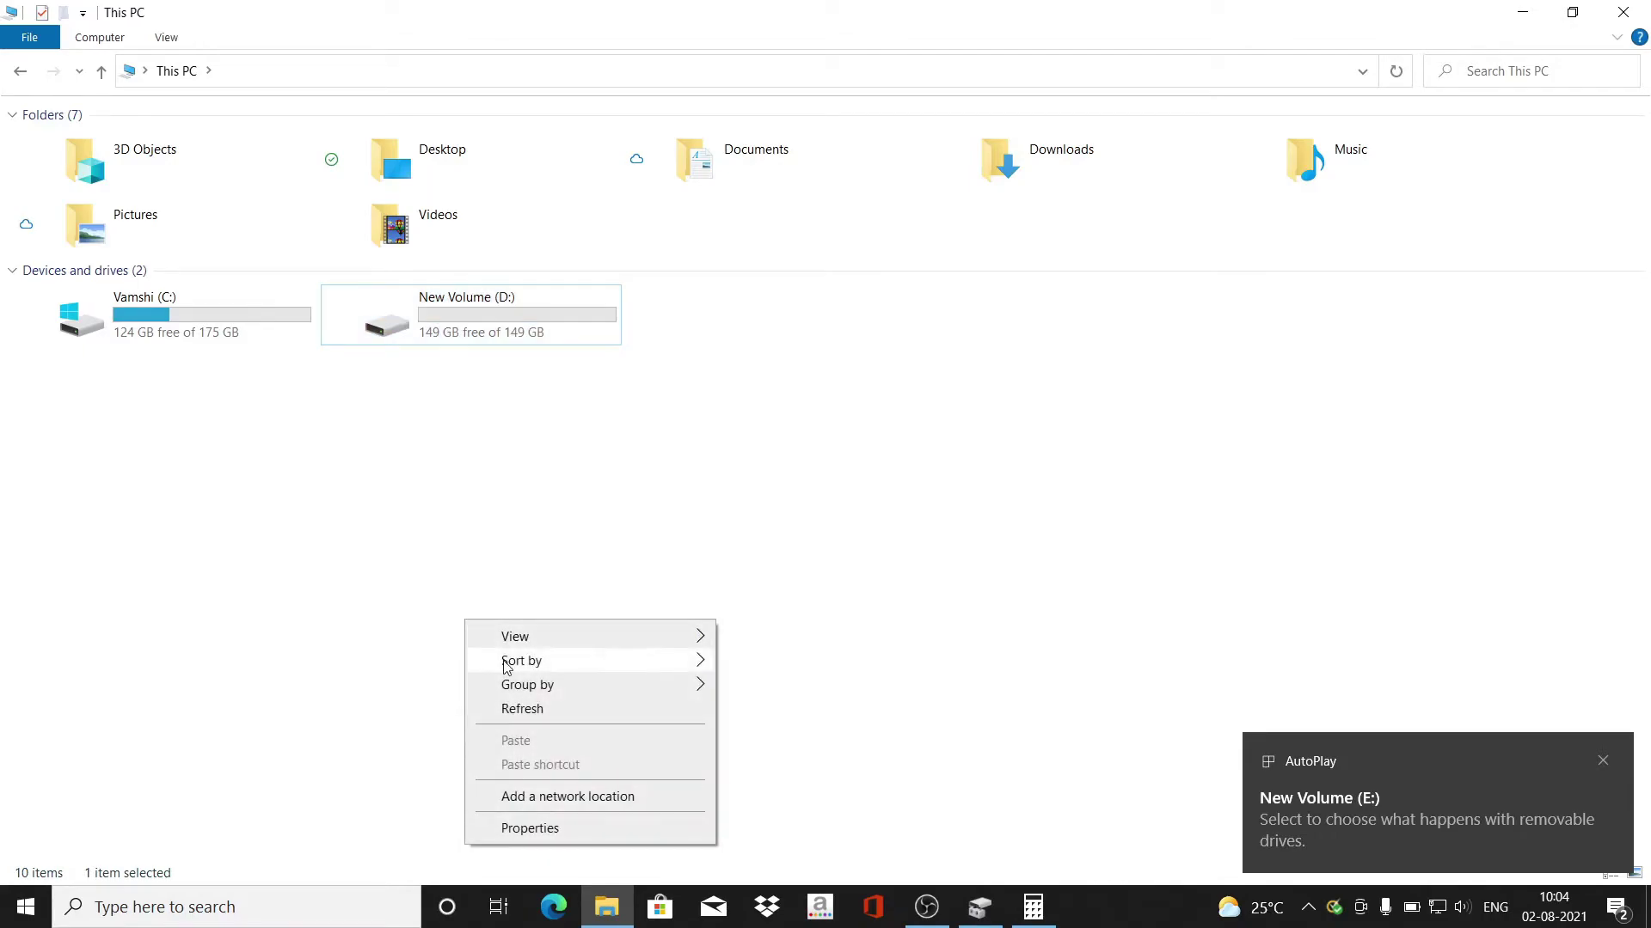
click(522, 709)
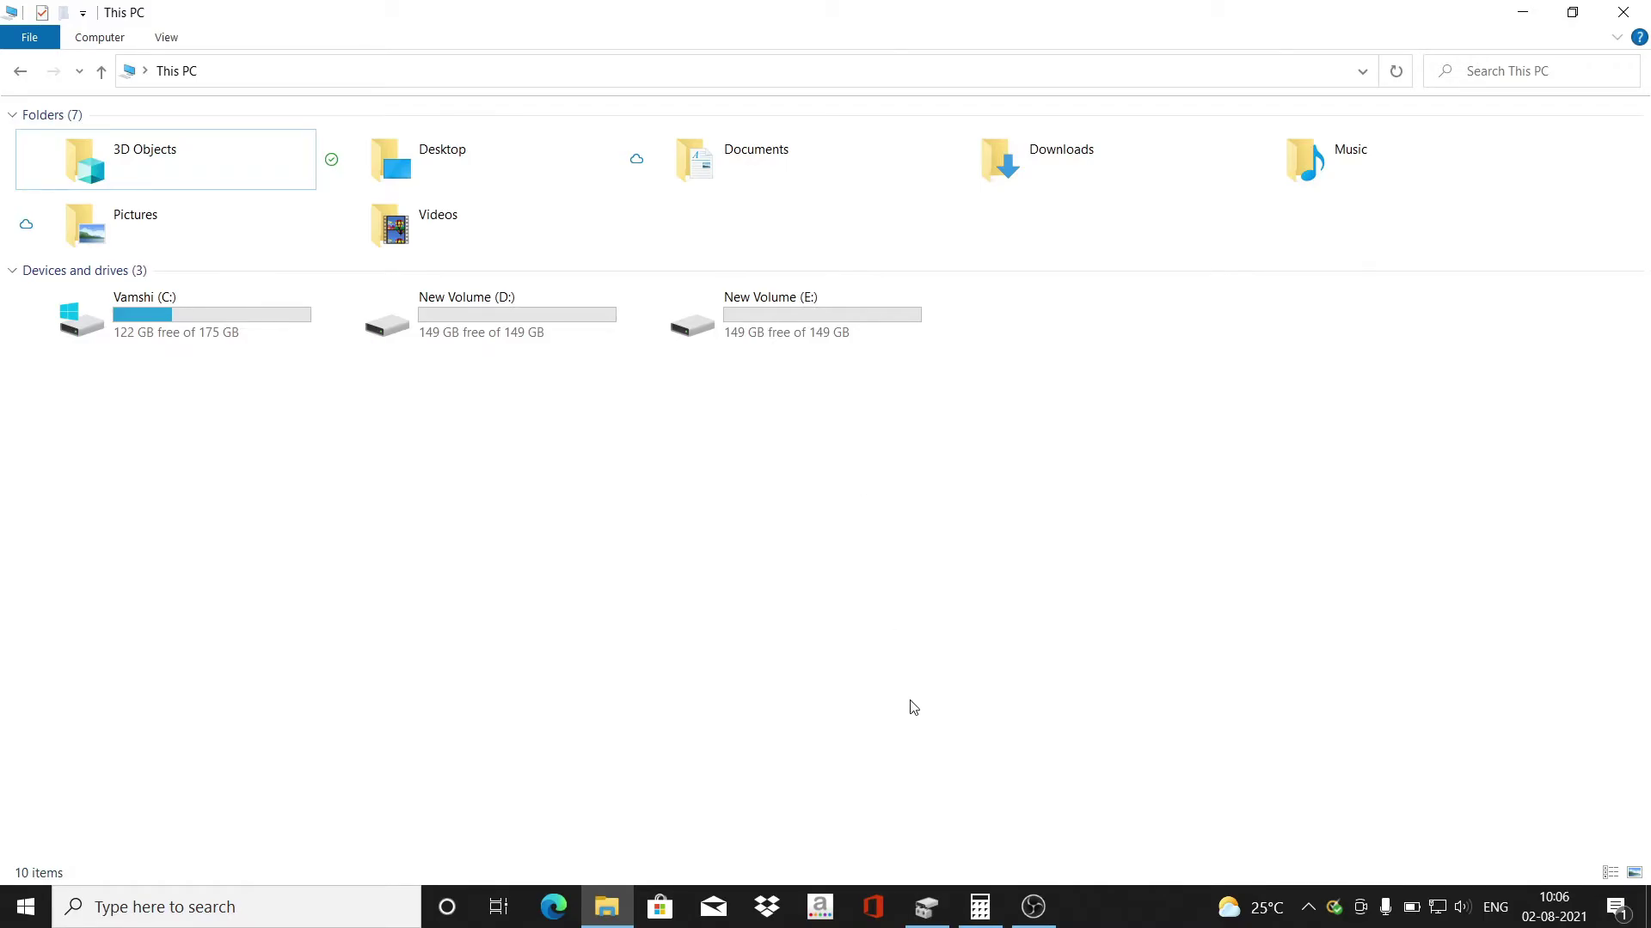
Switch back to Disk Management and delete New Volume (D:), forcing the deletion even though the partition is in use.
click(943, 907)
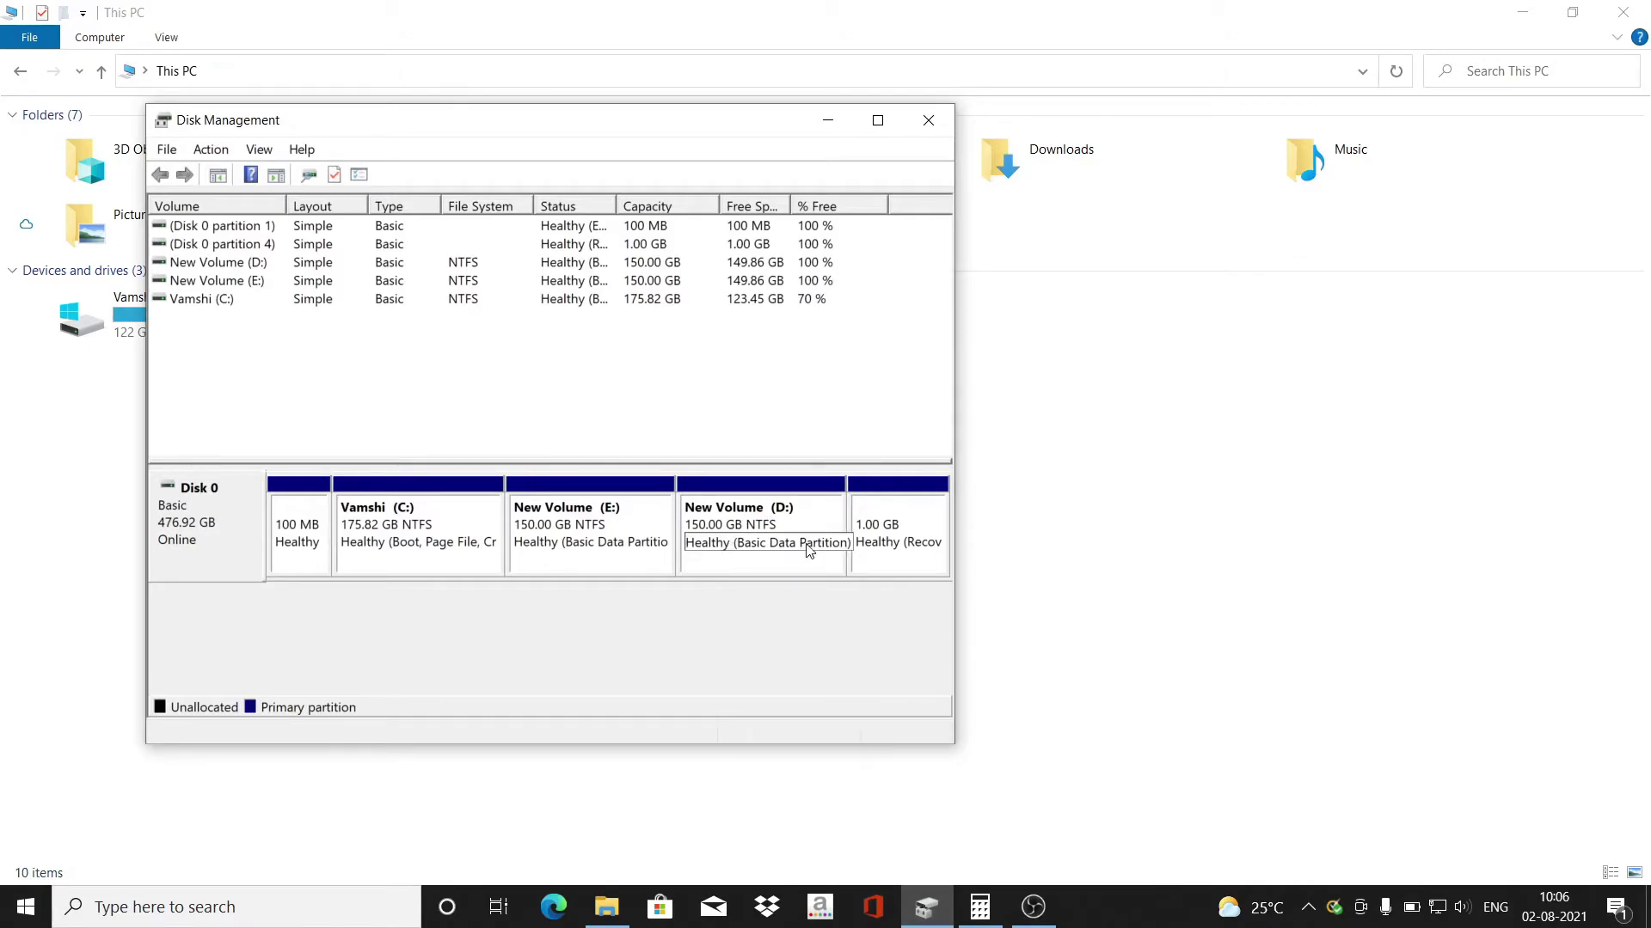
right_click(823, 570)
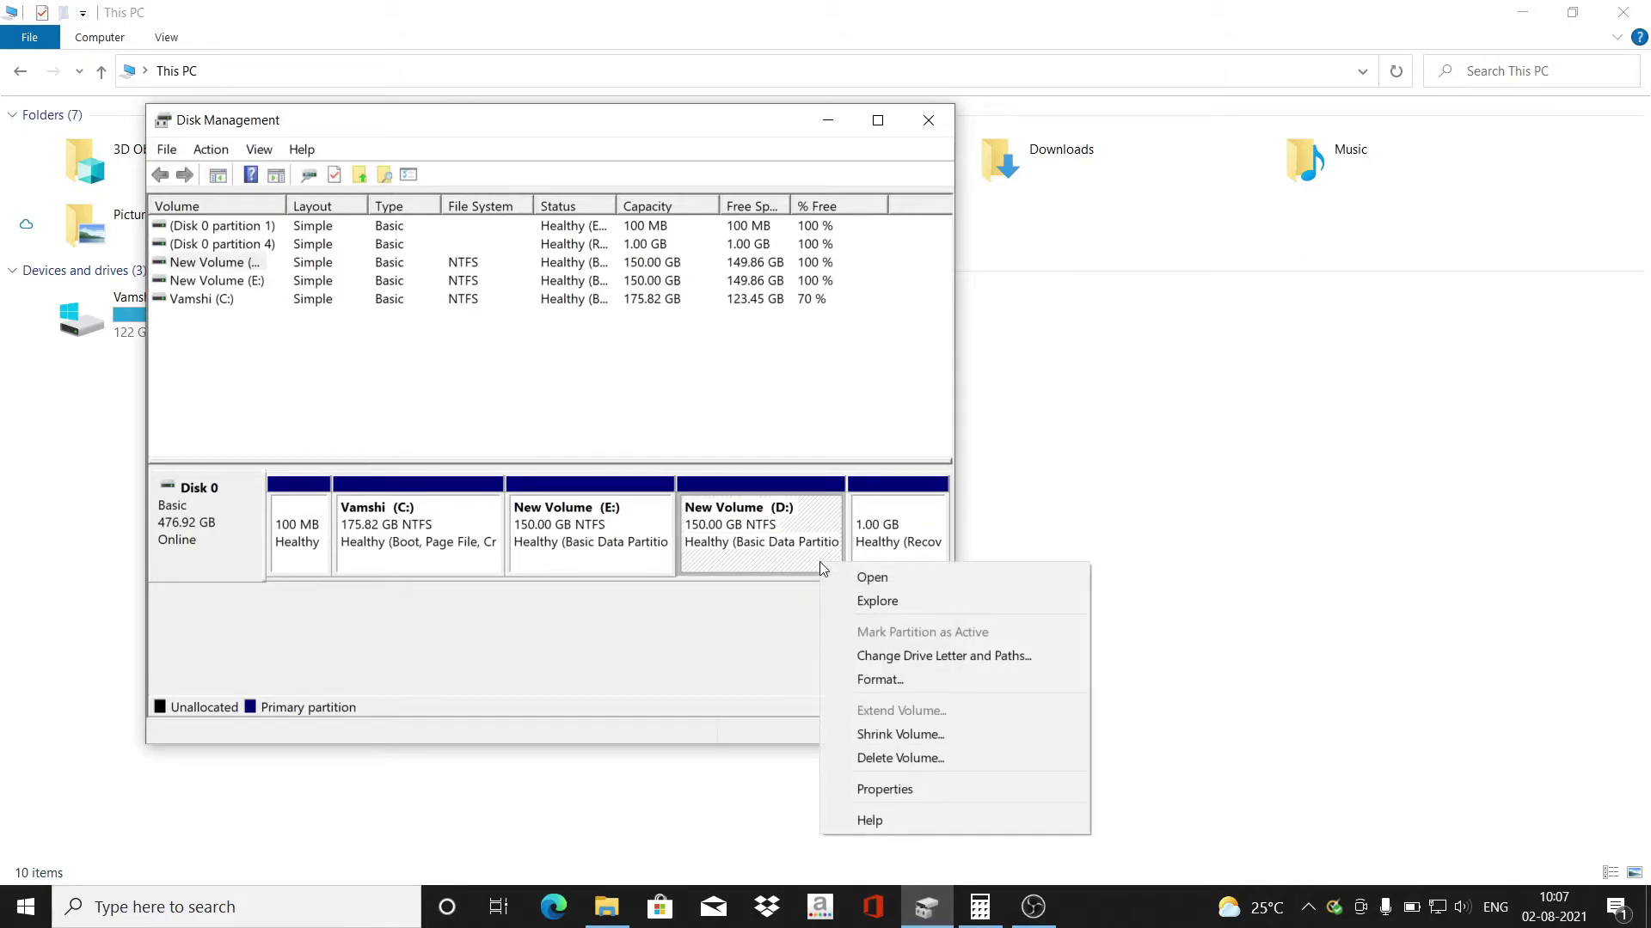
click(932, 756)
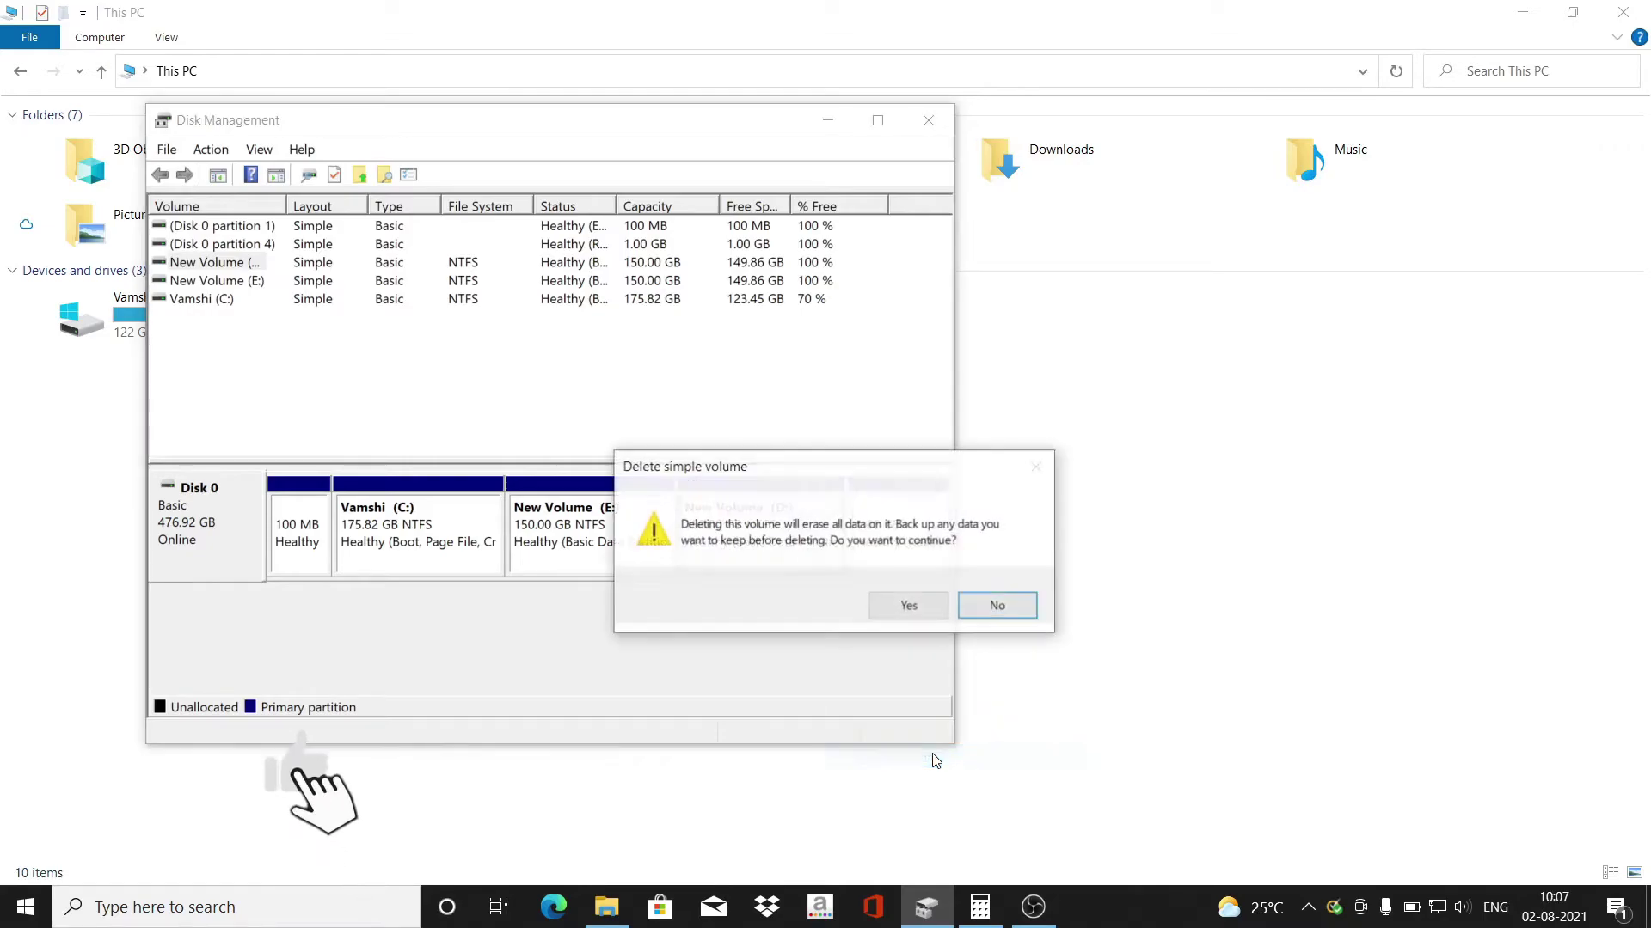
click(903, 605)
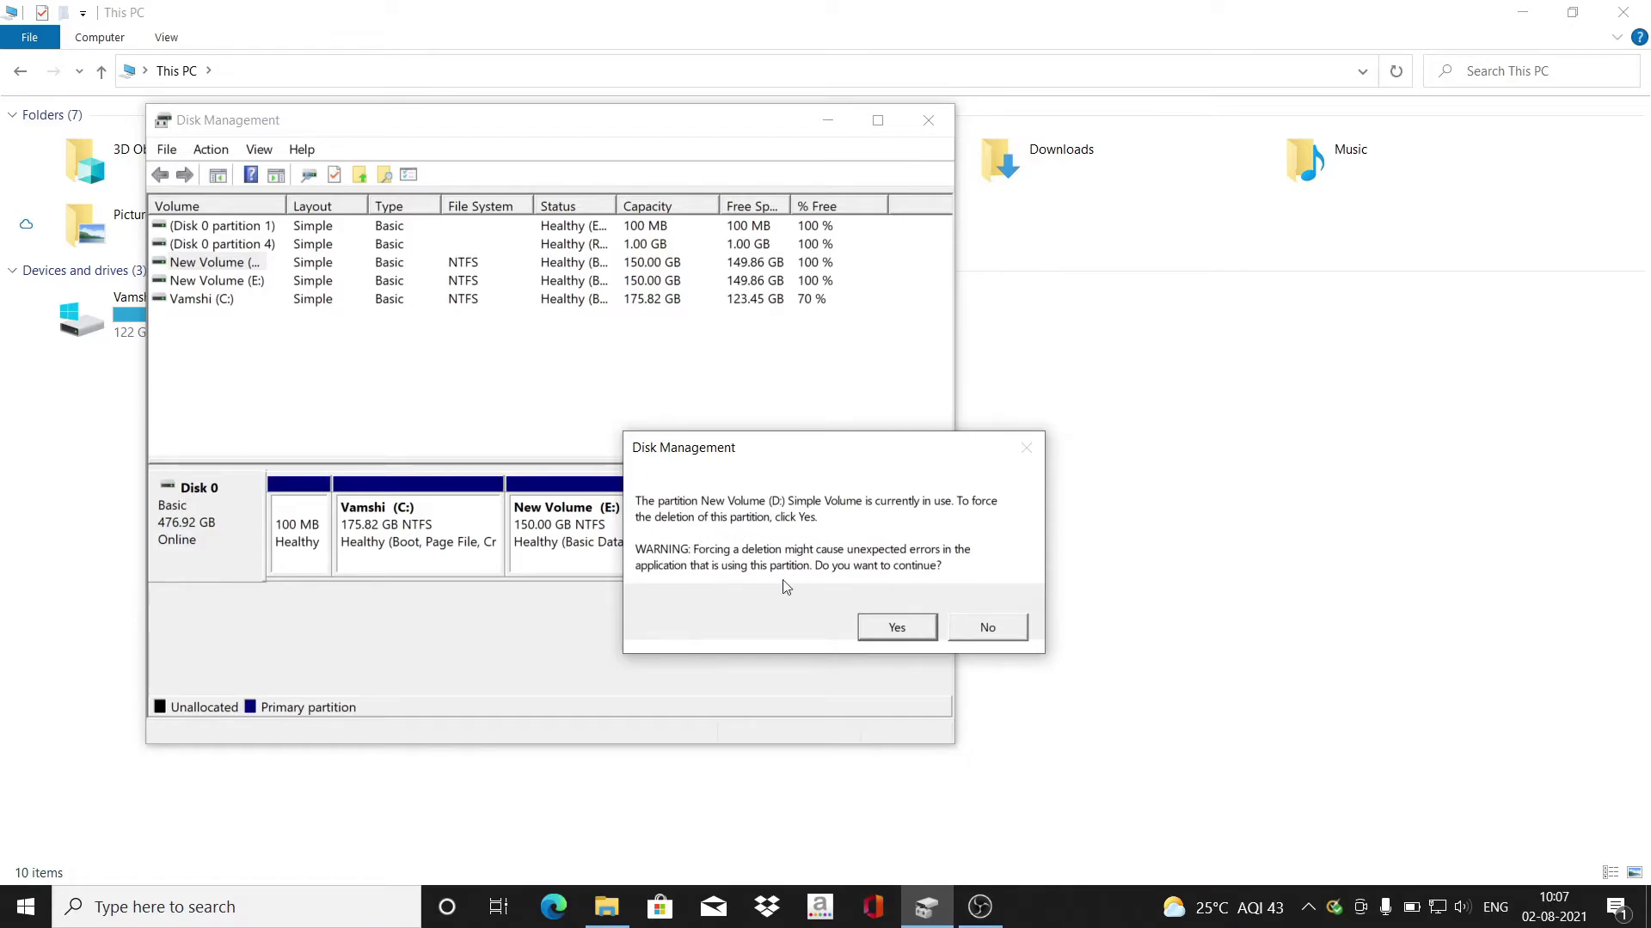
click(914, 636)
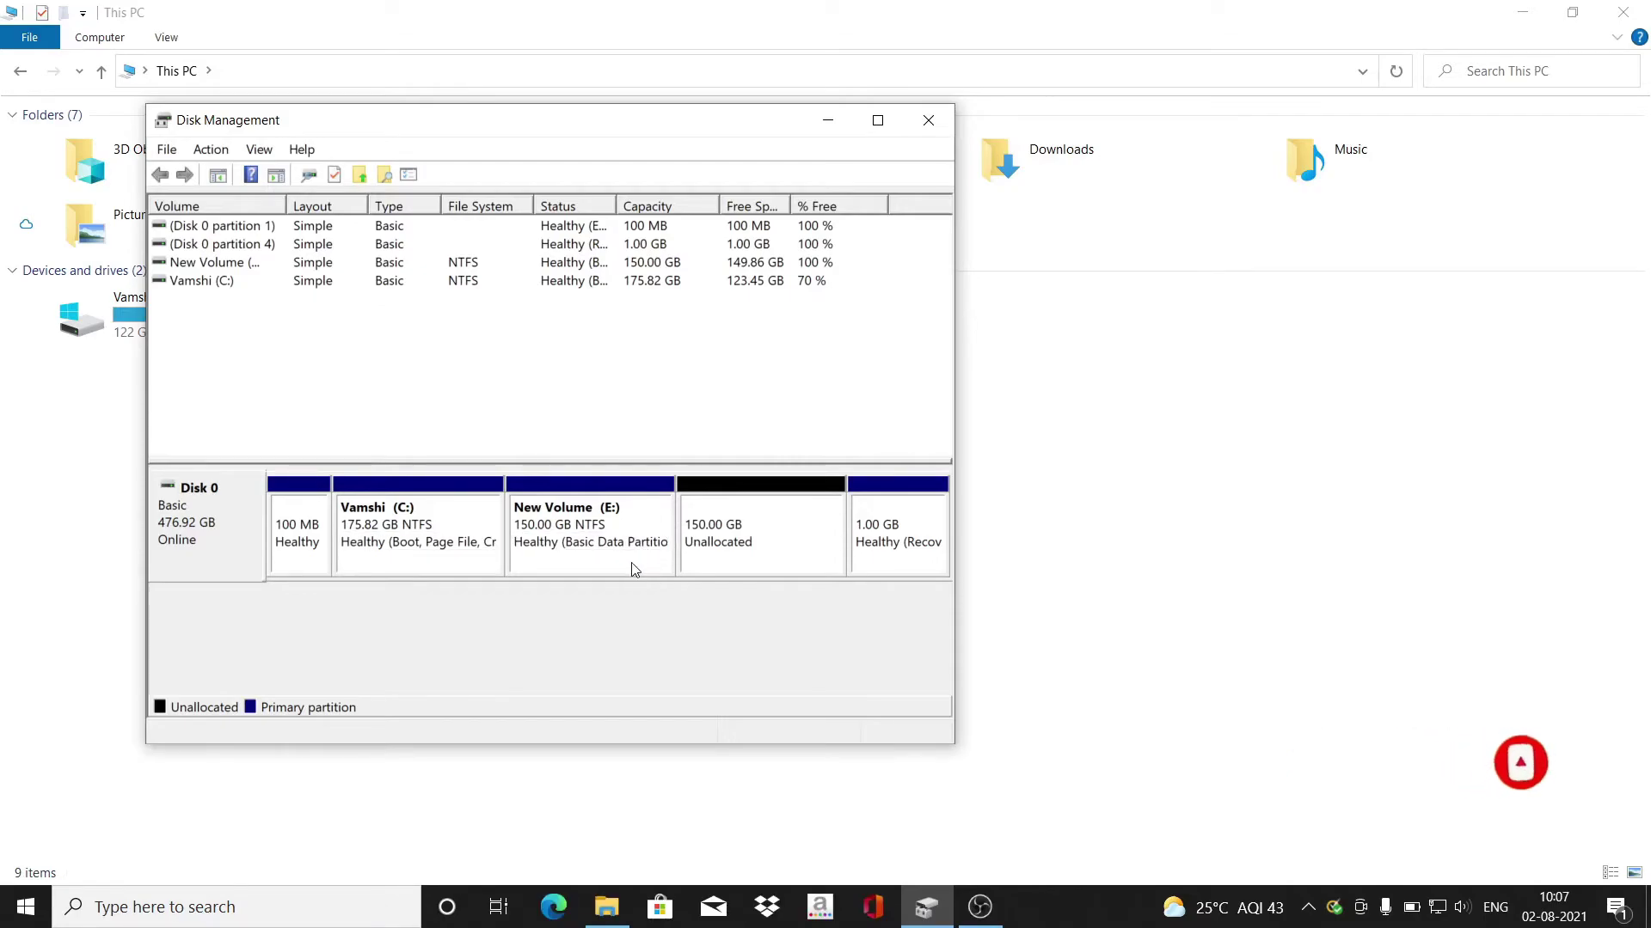
Extend New Volume (E:) by the 153601 MB of unallocated space on Disk 0.
right_click(429, 564)
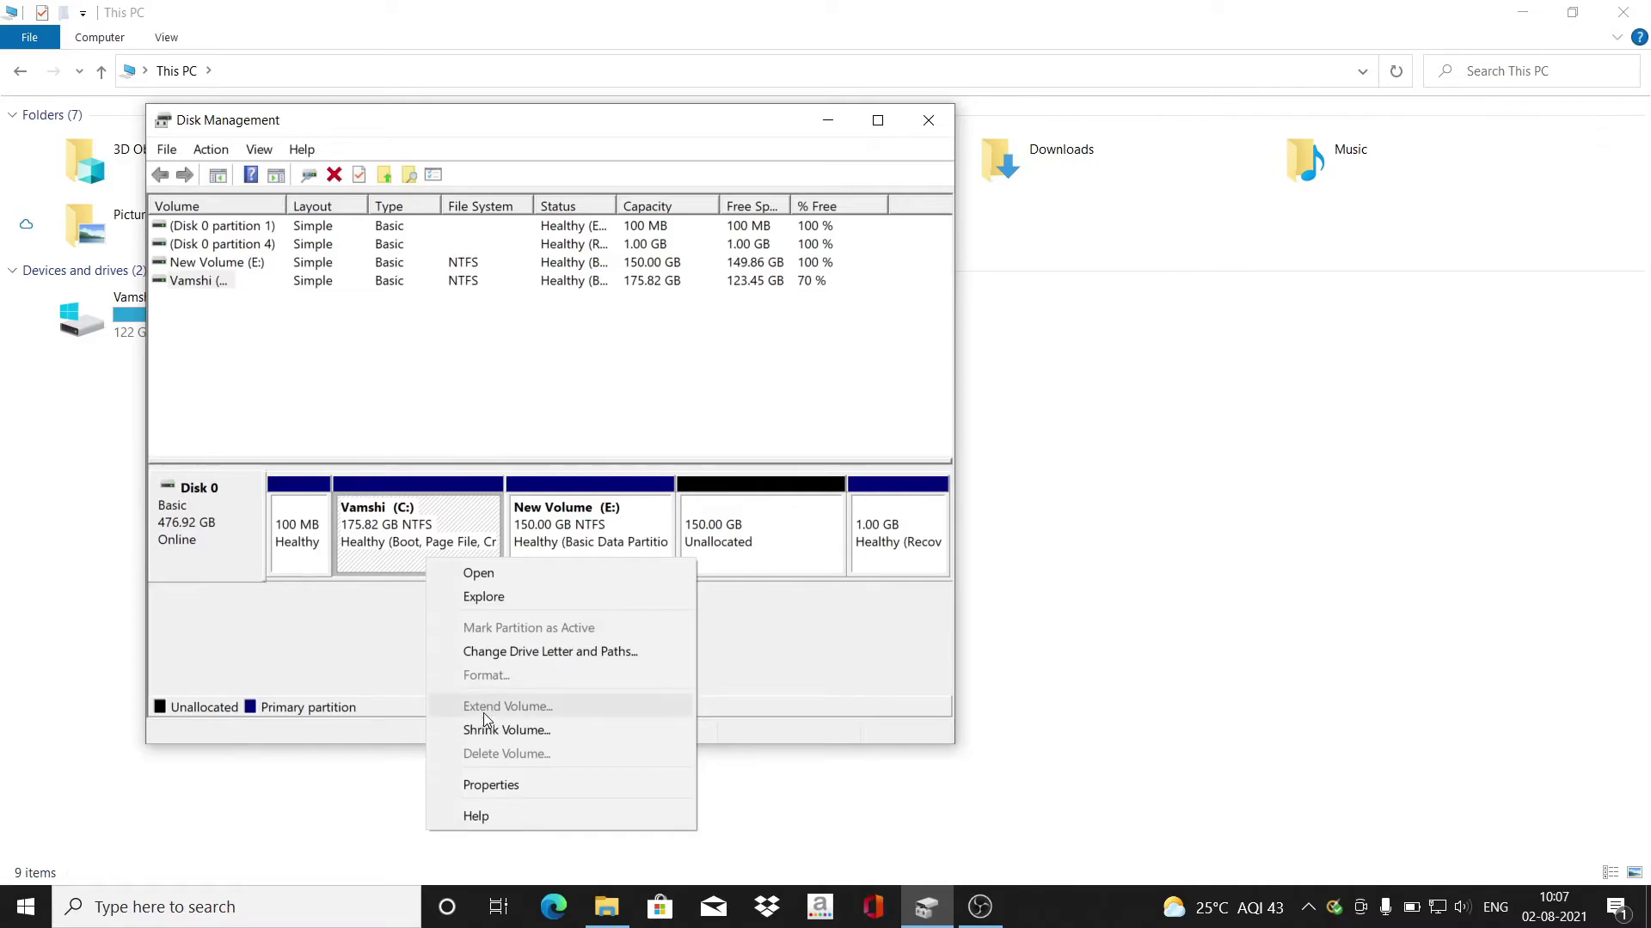
click(411, 676)
right_click(609, 565)
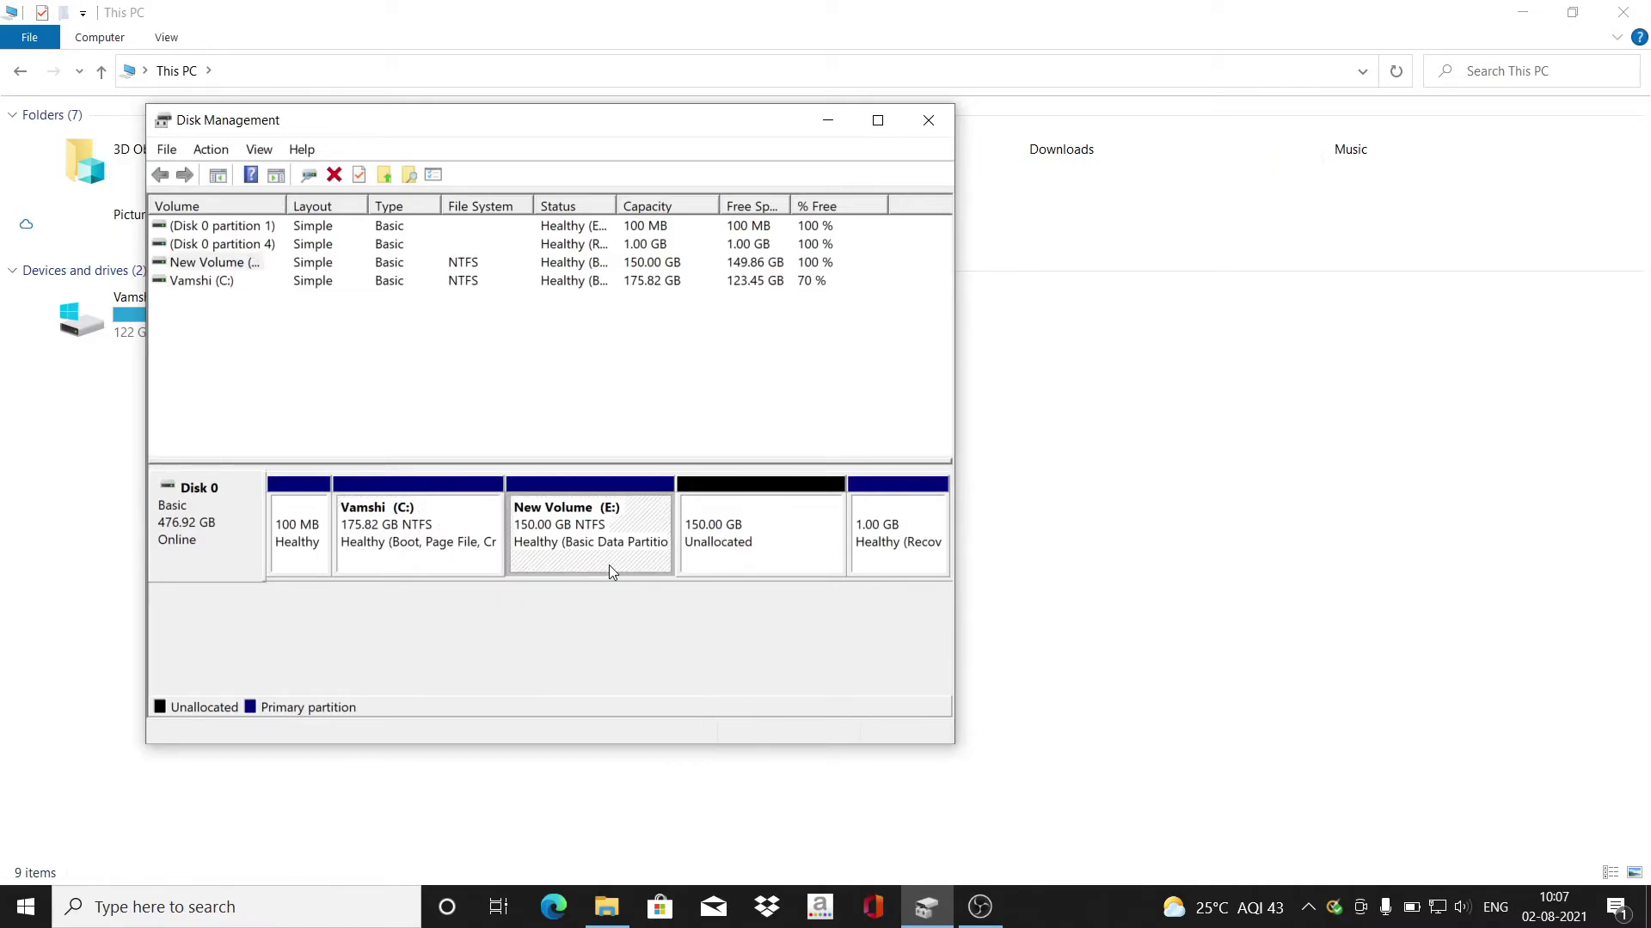
click(688, 715)
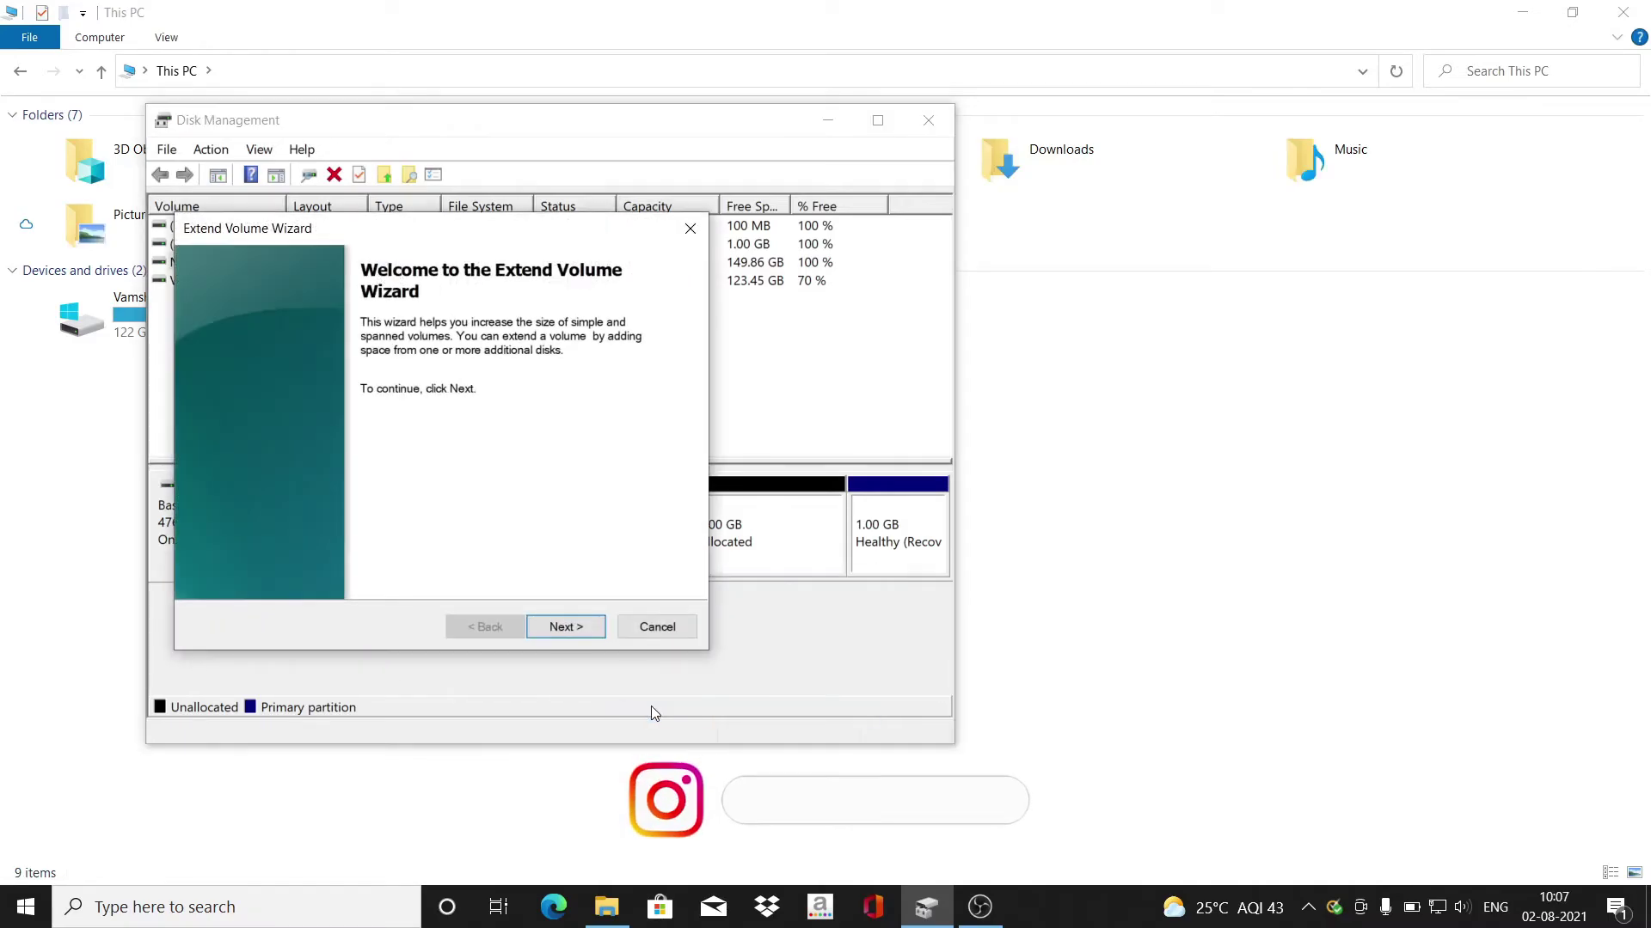
click(564, 634)
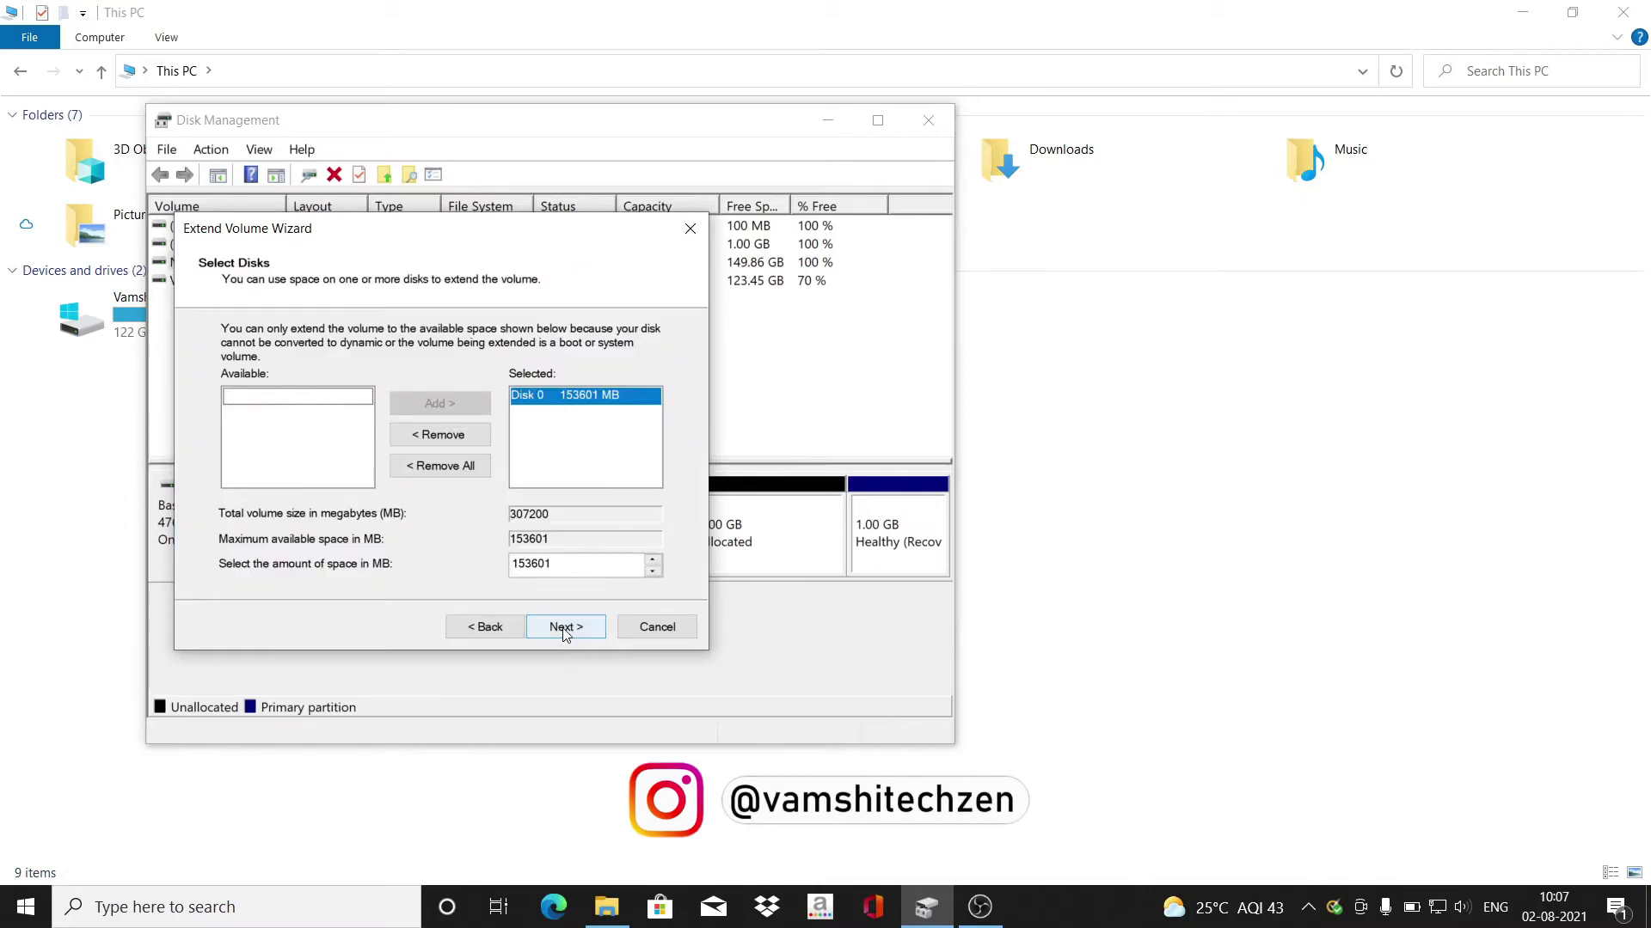
click(564, 630)
click(563, 627)
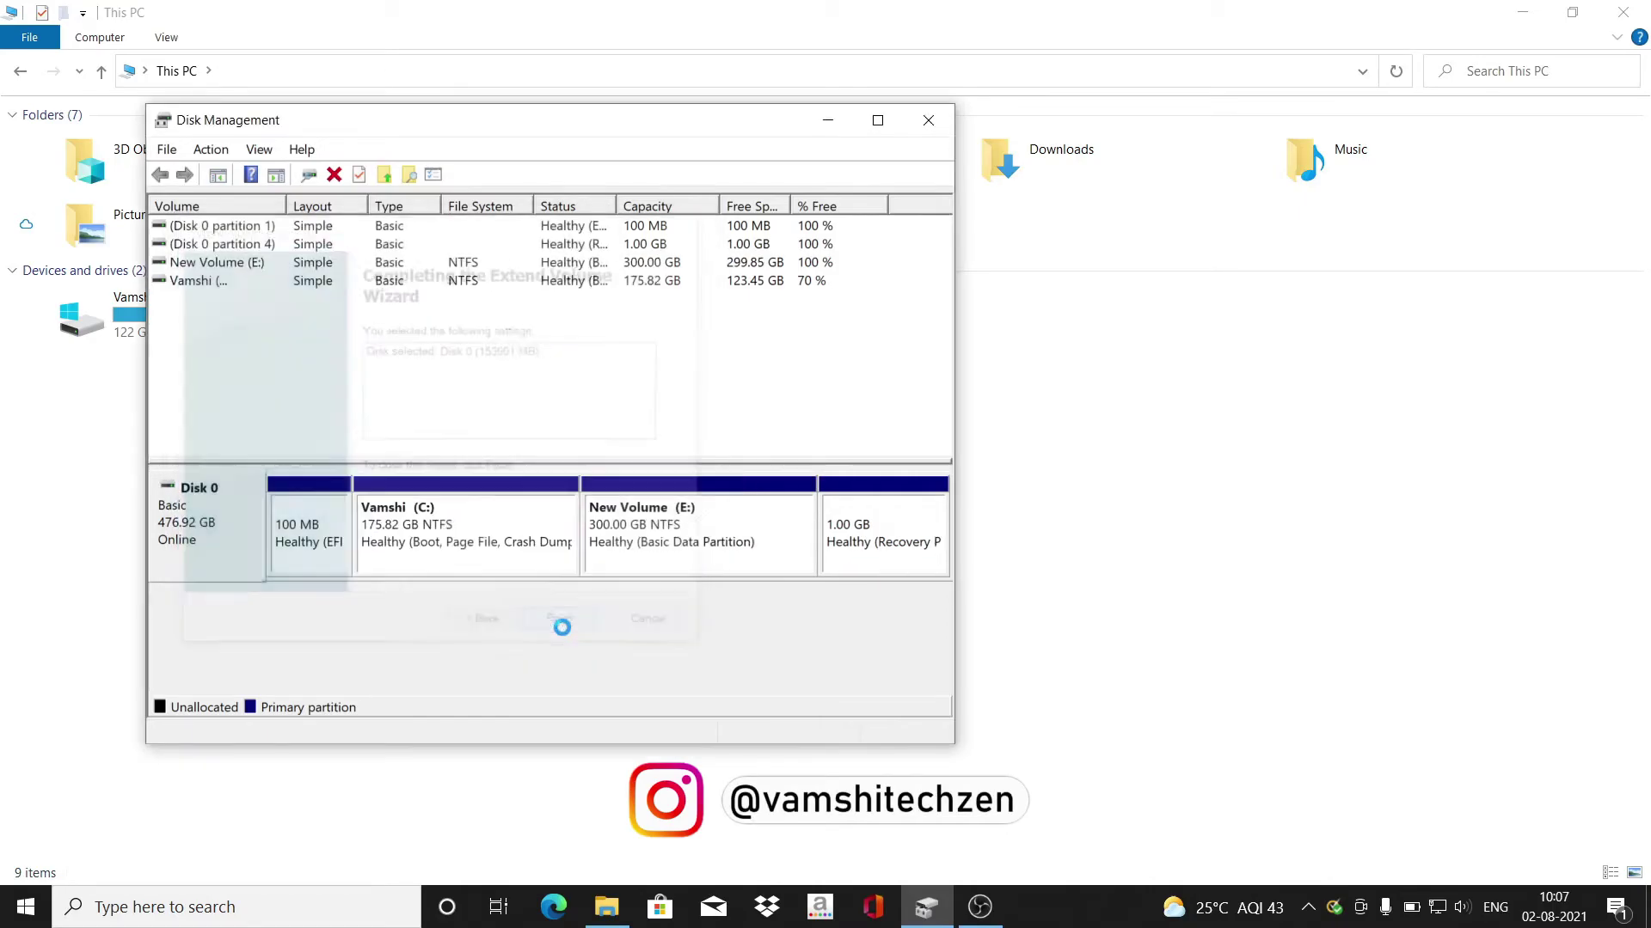
Minimize Disk Management and refresh This PC in File Explorer to check the size of New Volume (E:).
click(828, 120)
right_click(547, 449)
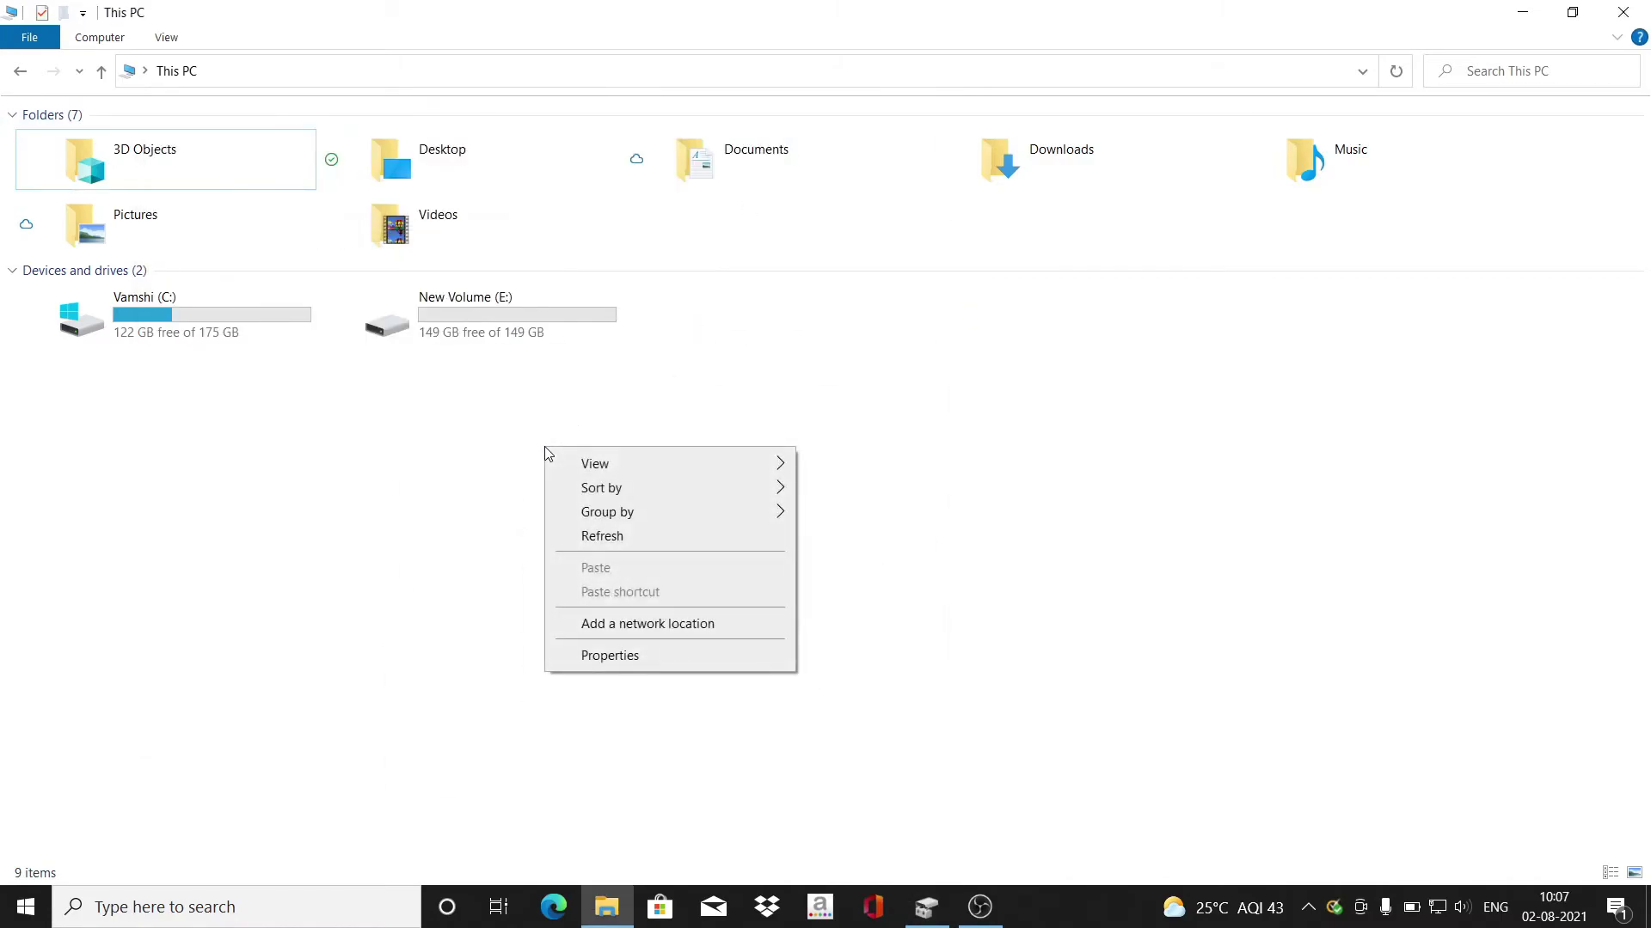
click(620, 542)
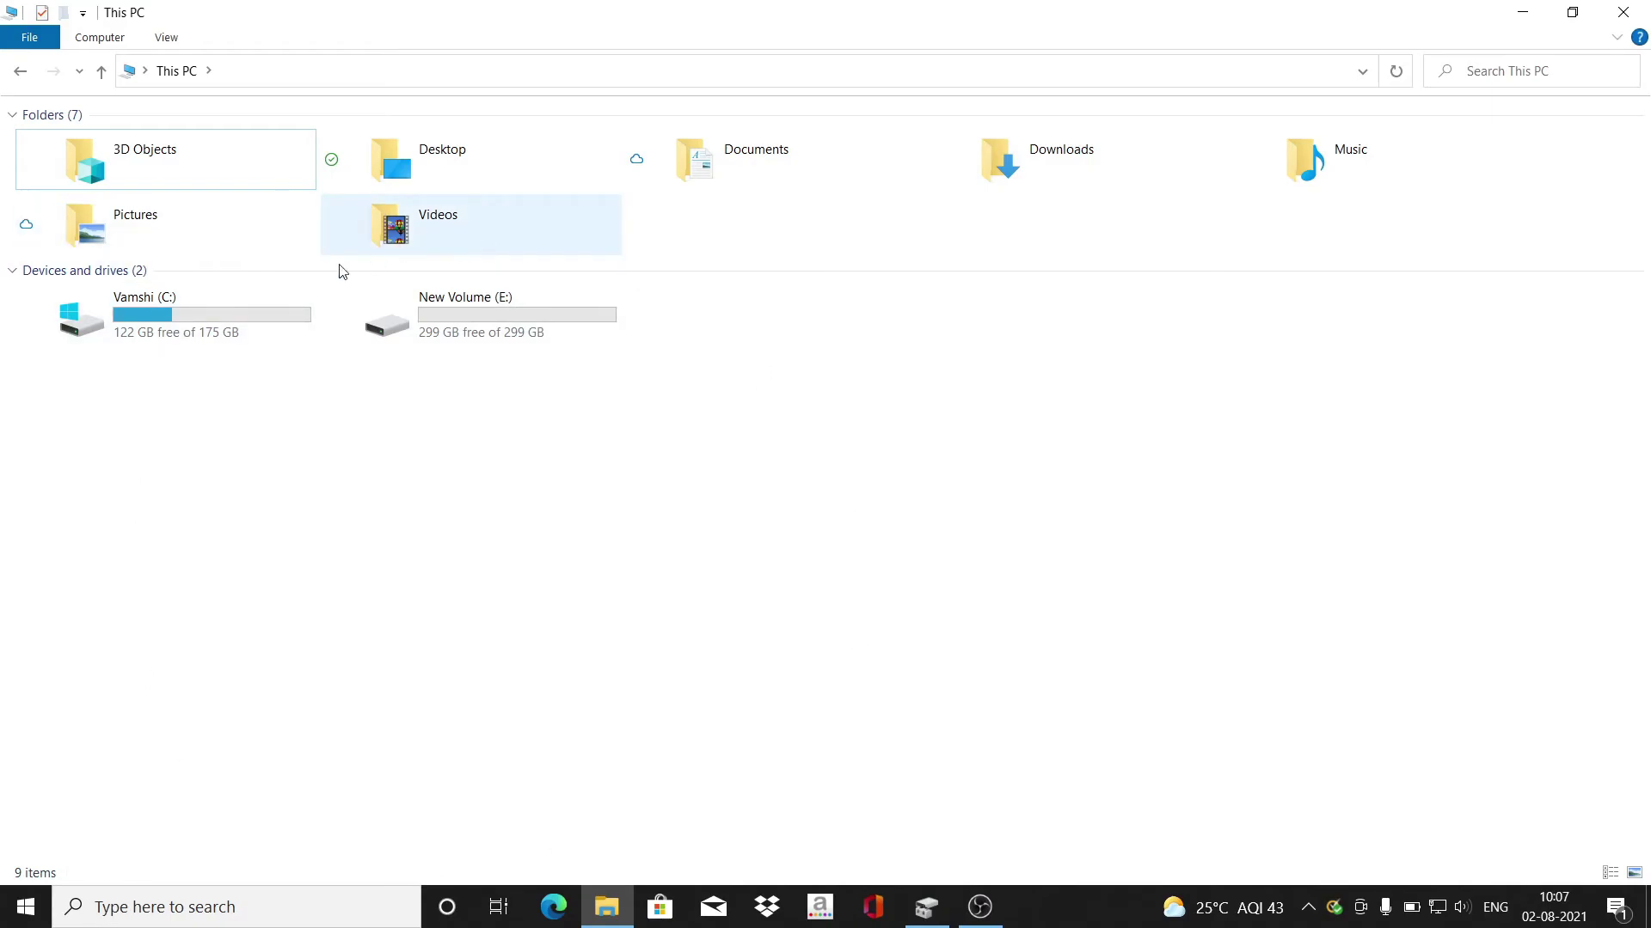
Return to Disk Management and delete New Volume (E:), forcing the removal of the partition in use.
click(925, 913)
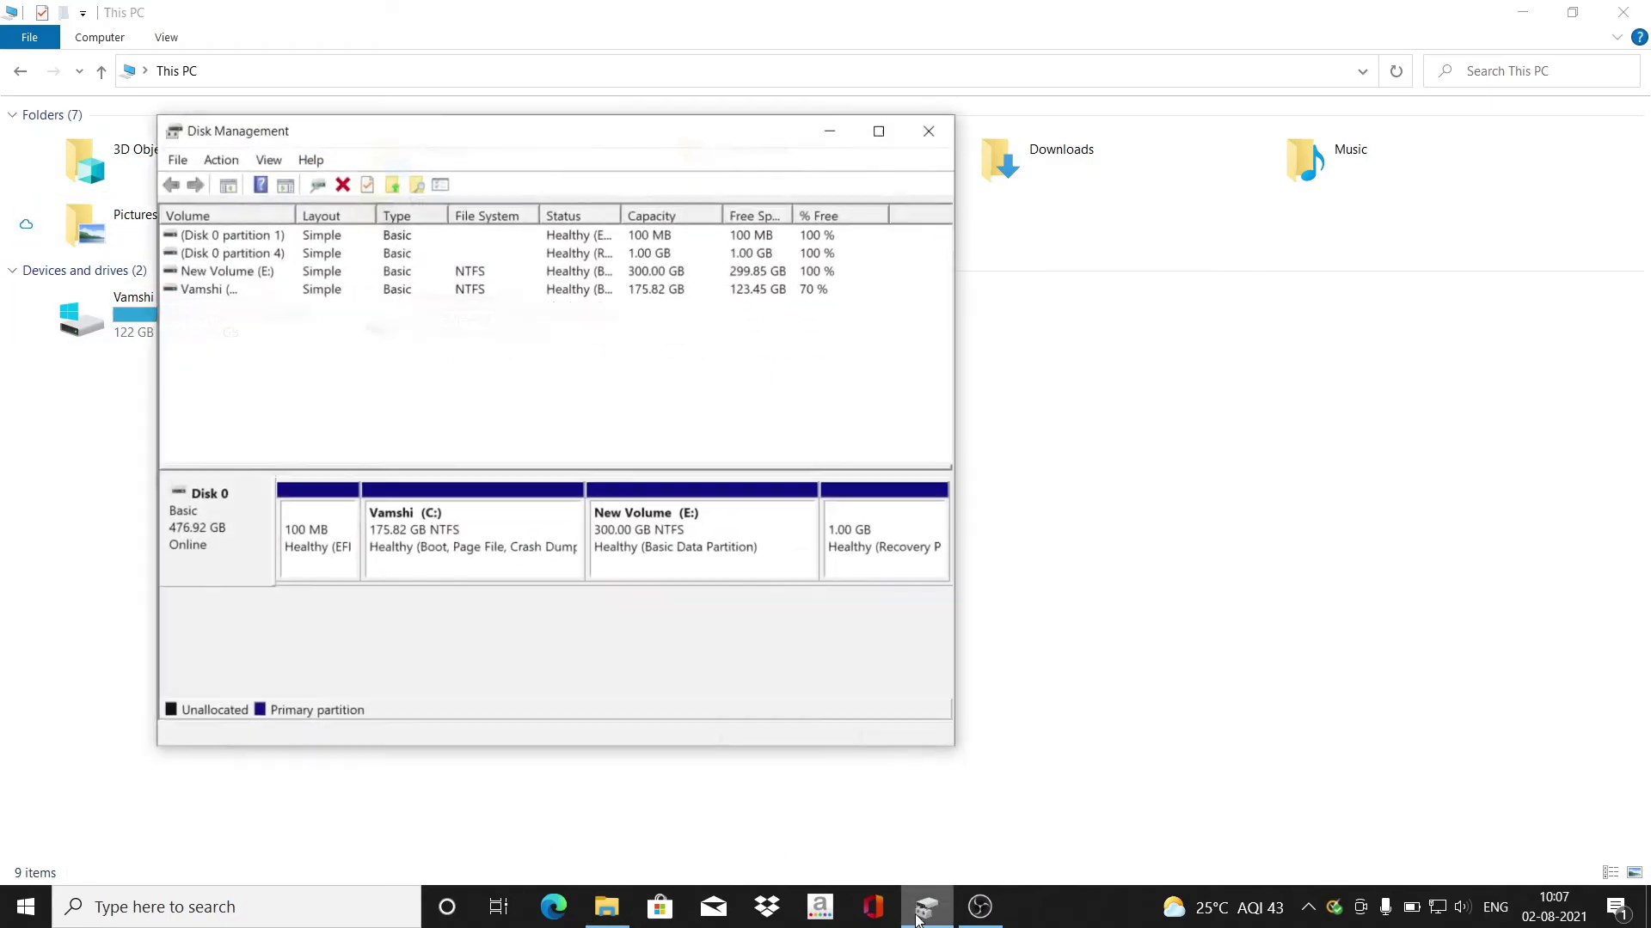
right_click(640, 569)
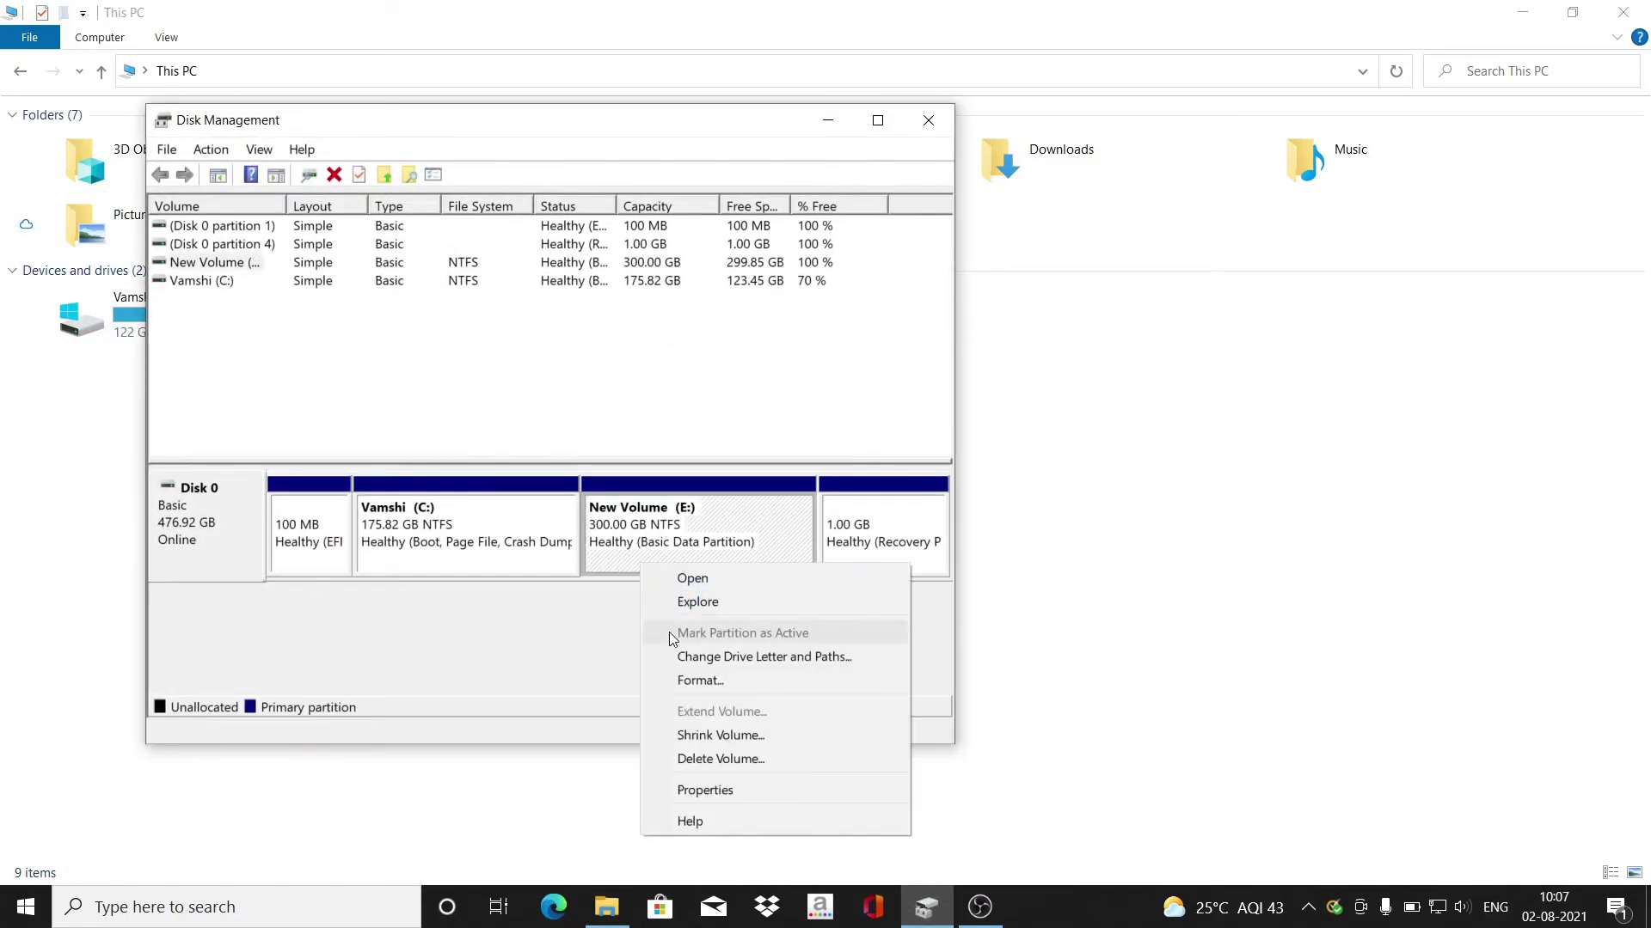
click(703, 761)
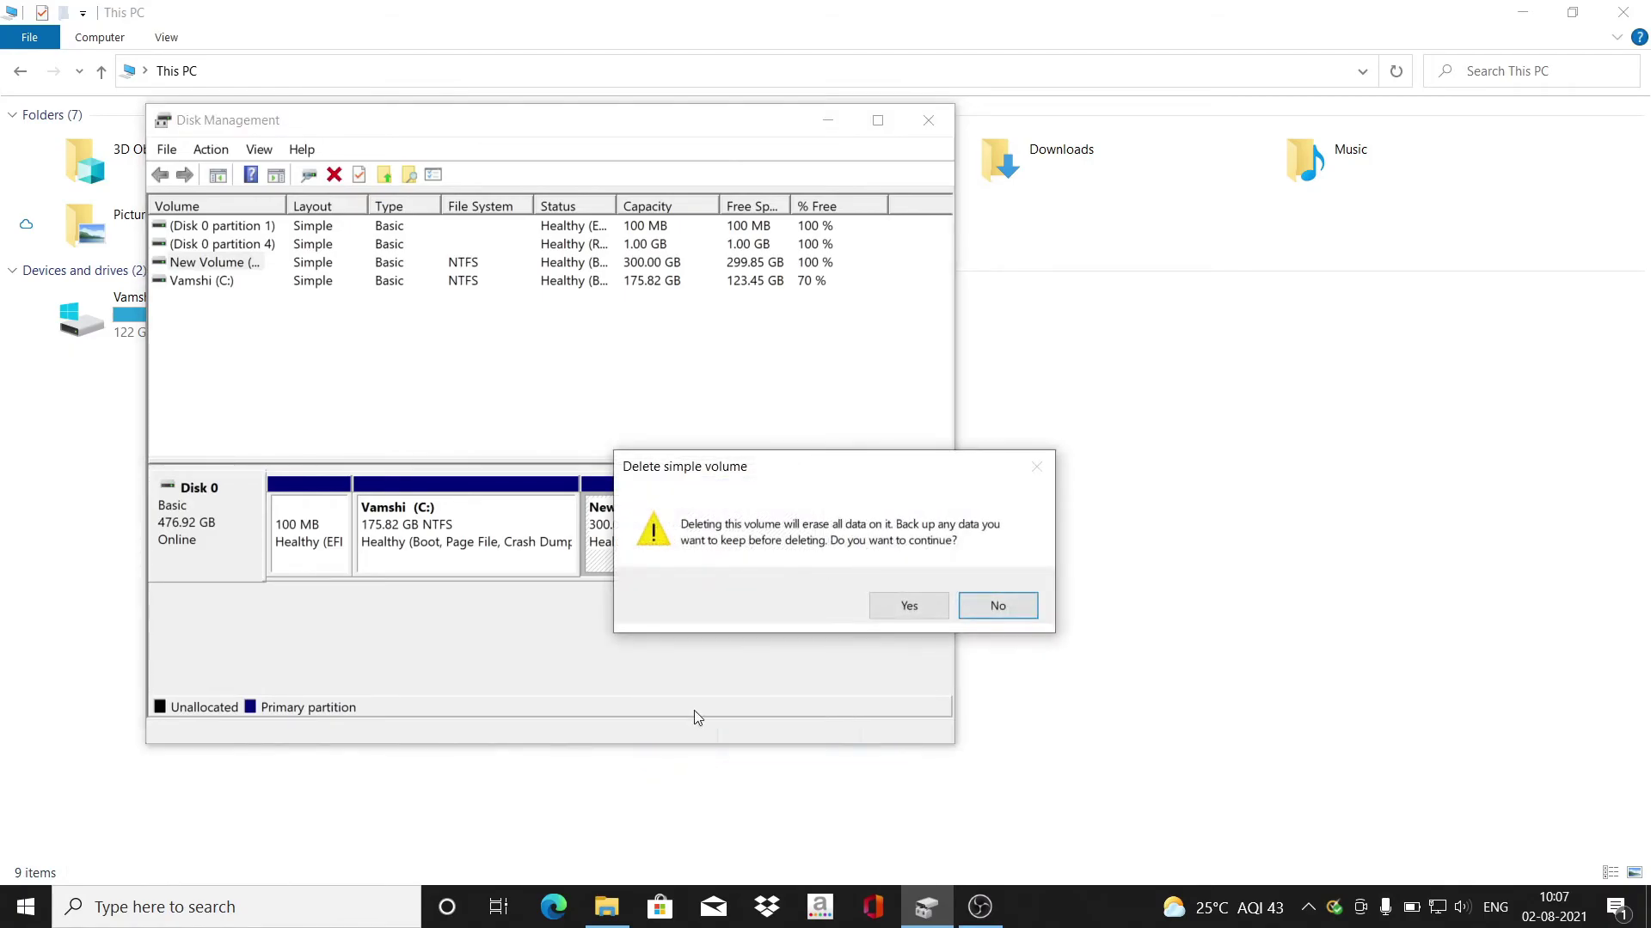
click(900, 610)
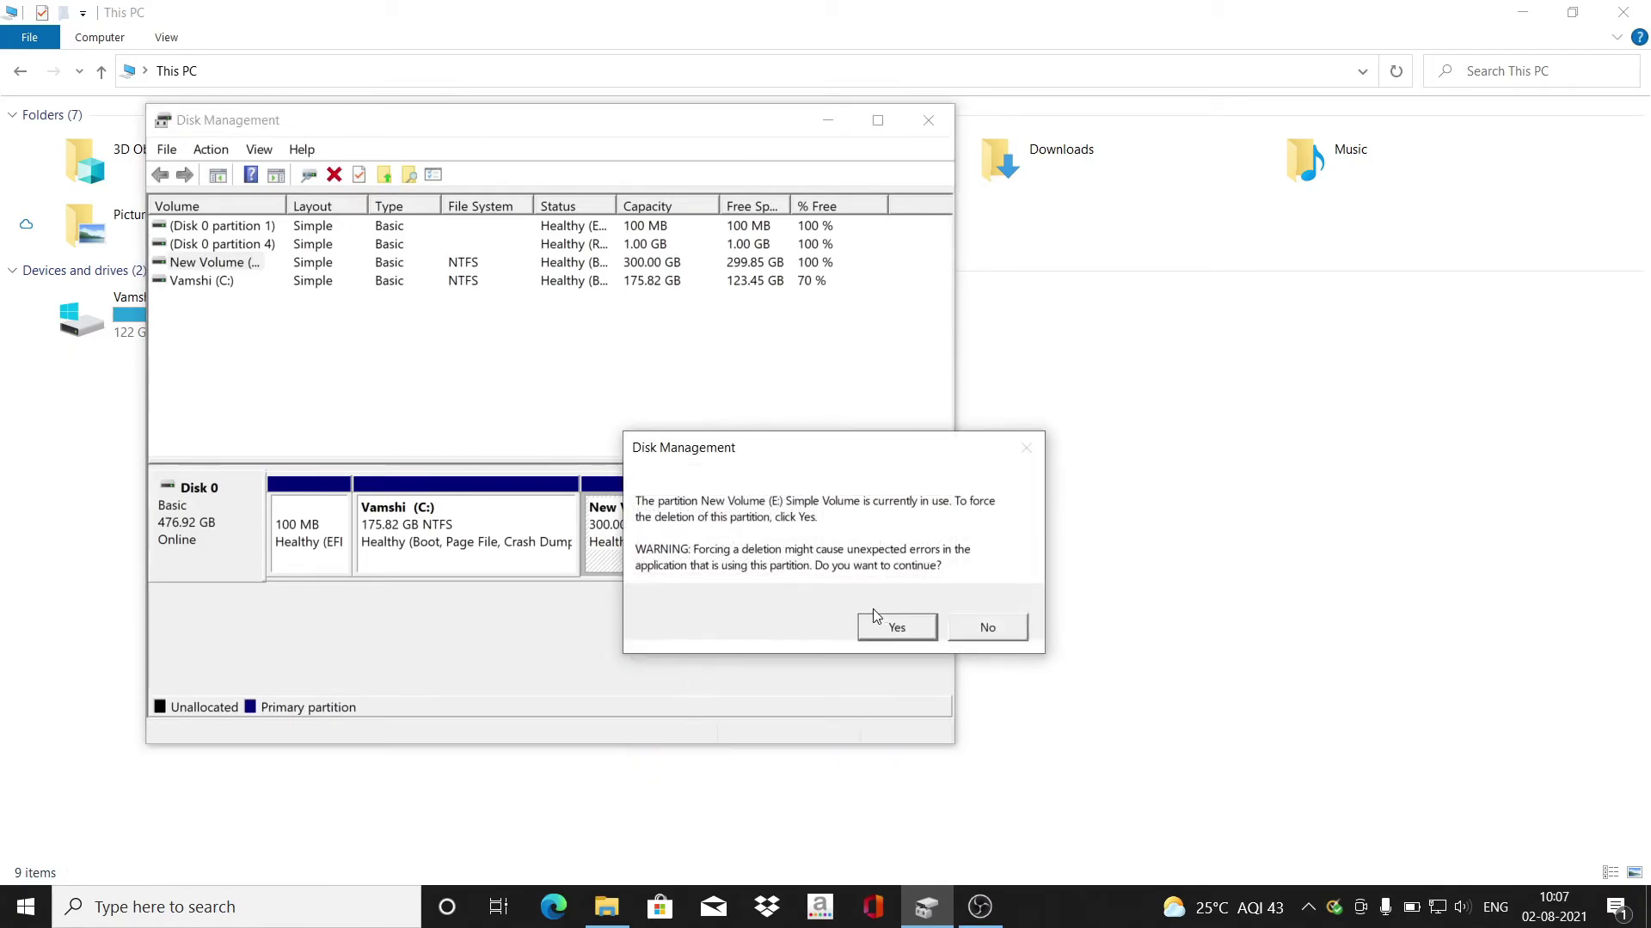
click(877, 632)
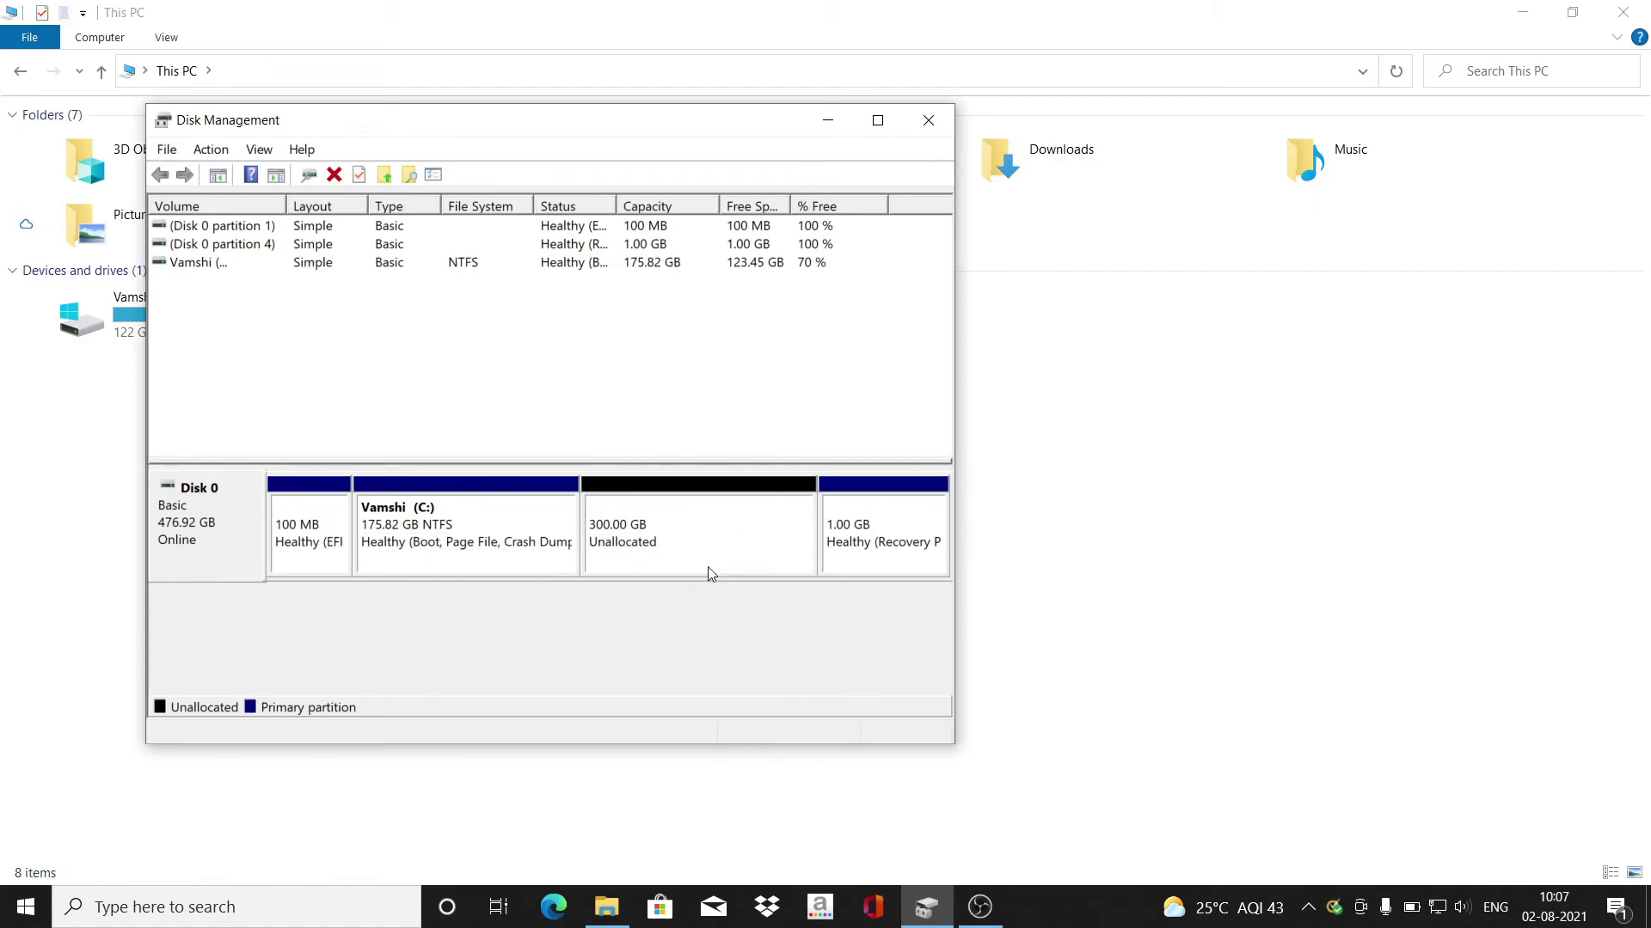
Extend drive C: by the full 307200 MB of unallocated space on Disk 0.
right_click(432, 561)
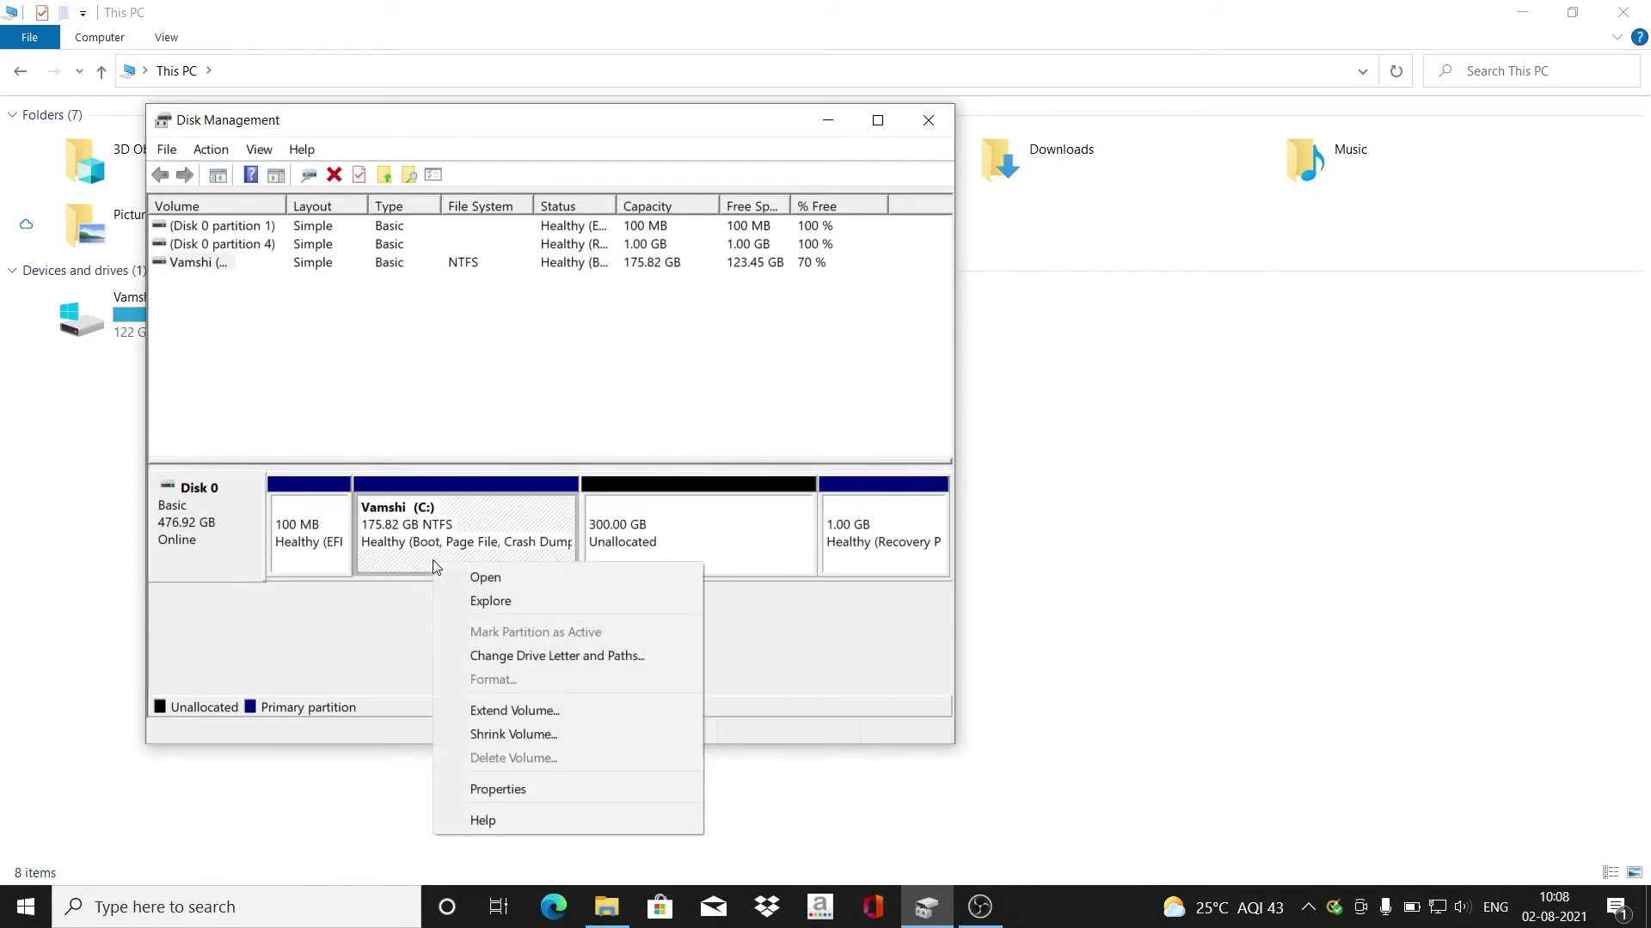
click(515, 712)
click(587, 637)
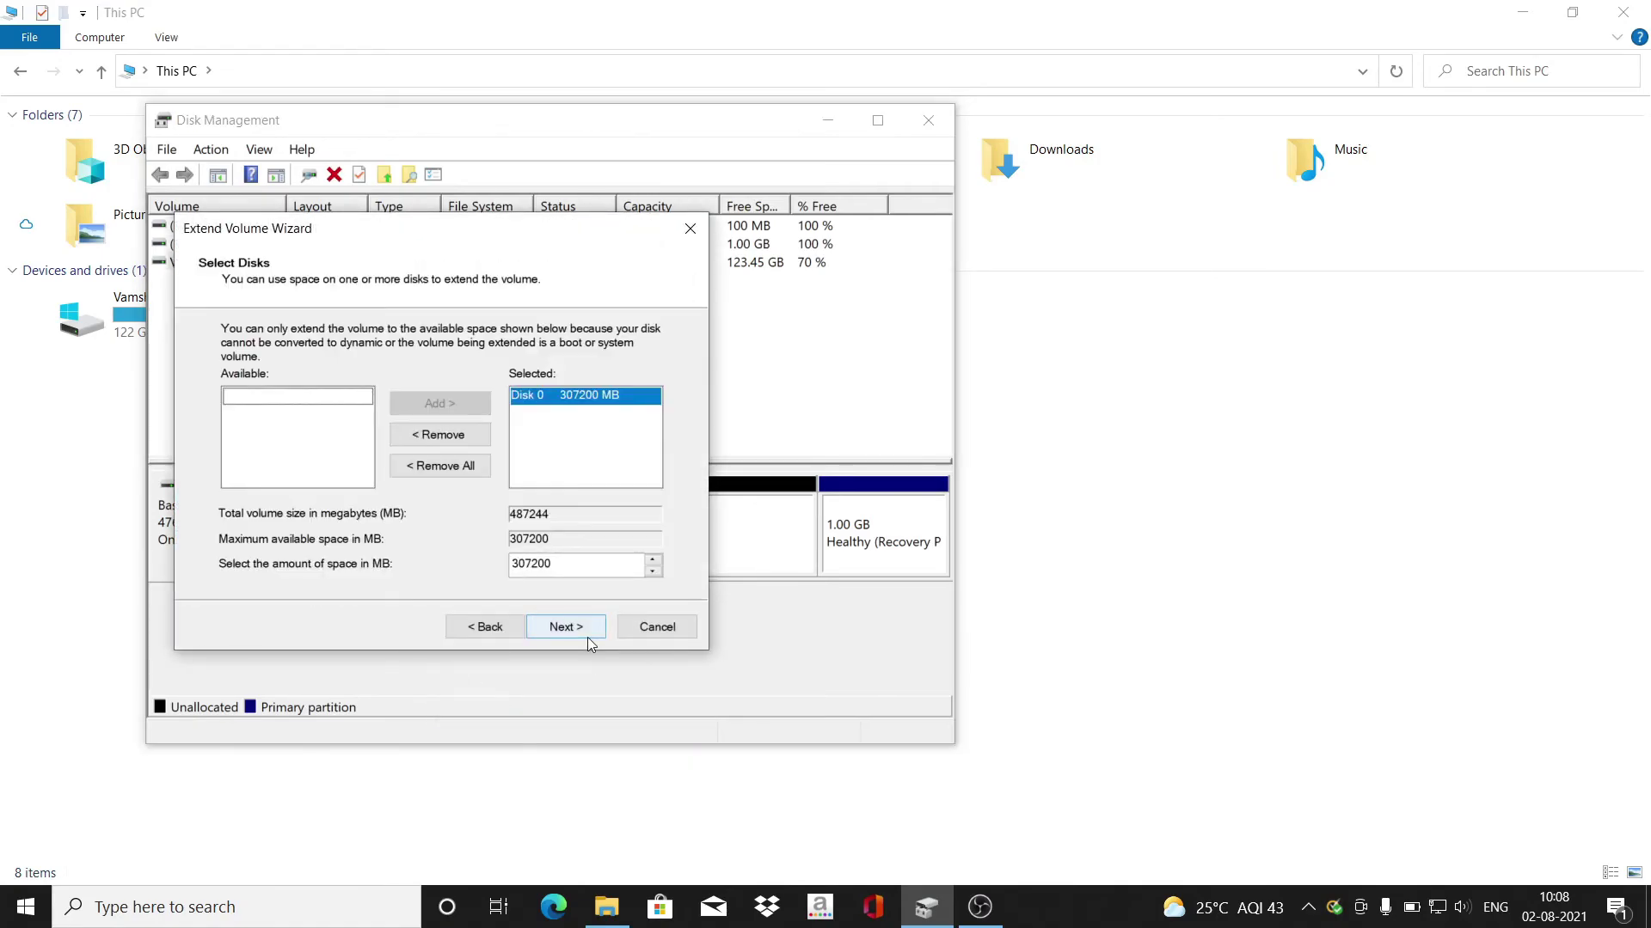
click(587, 629)
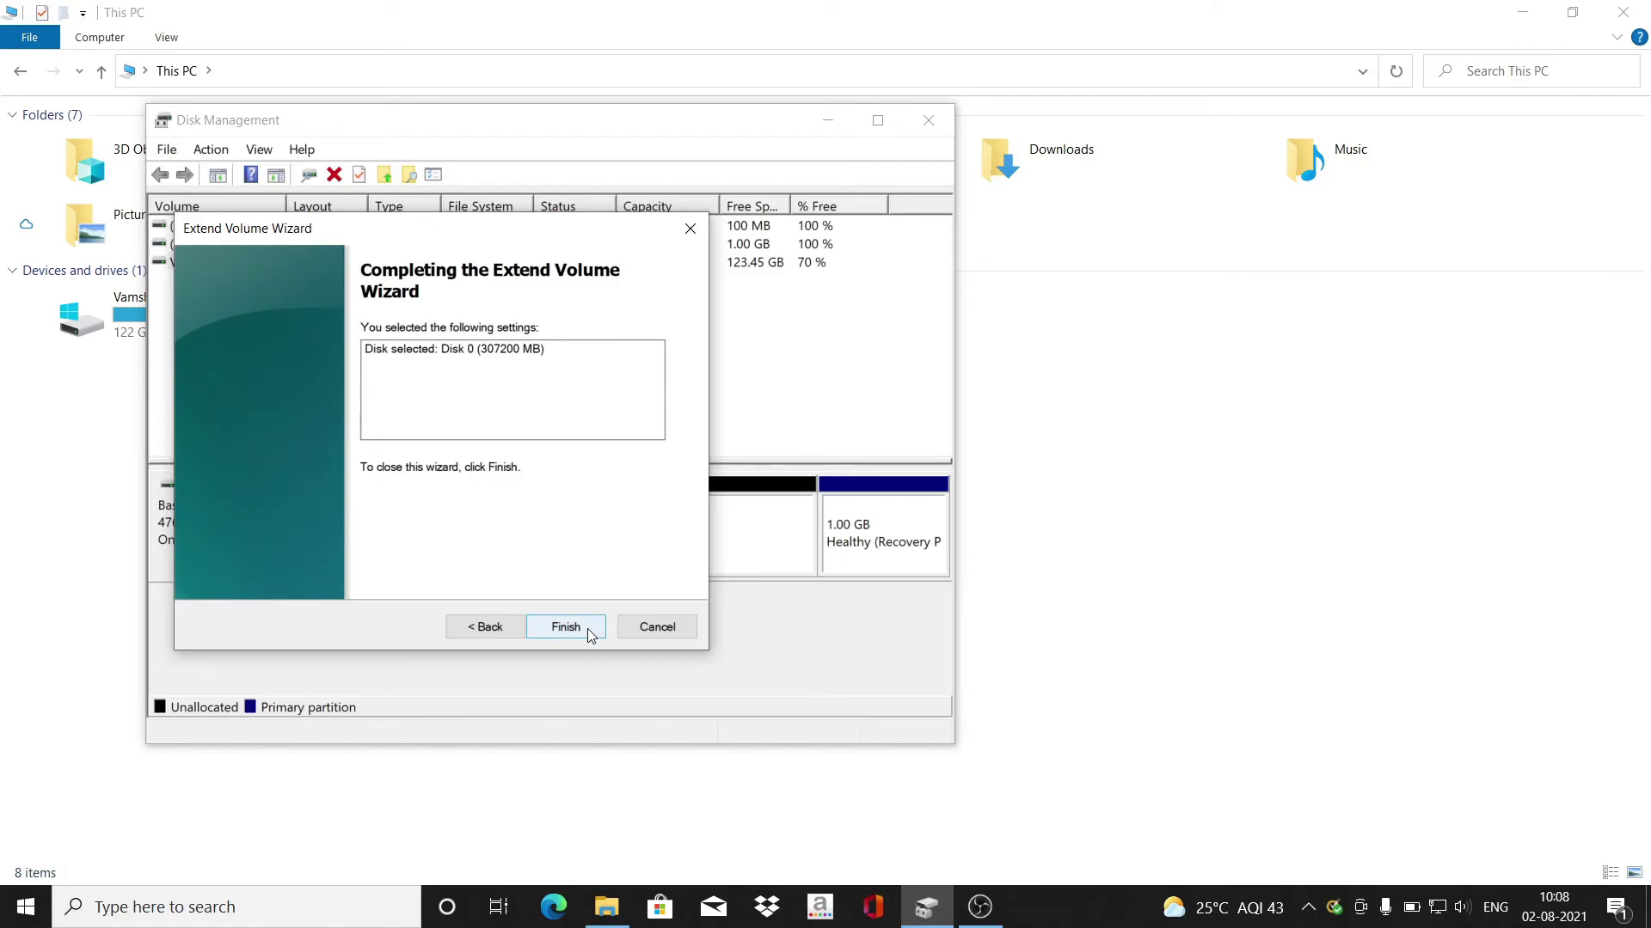
click(565, 627)
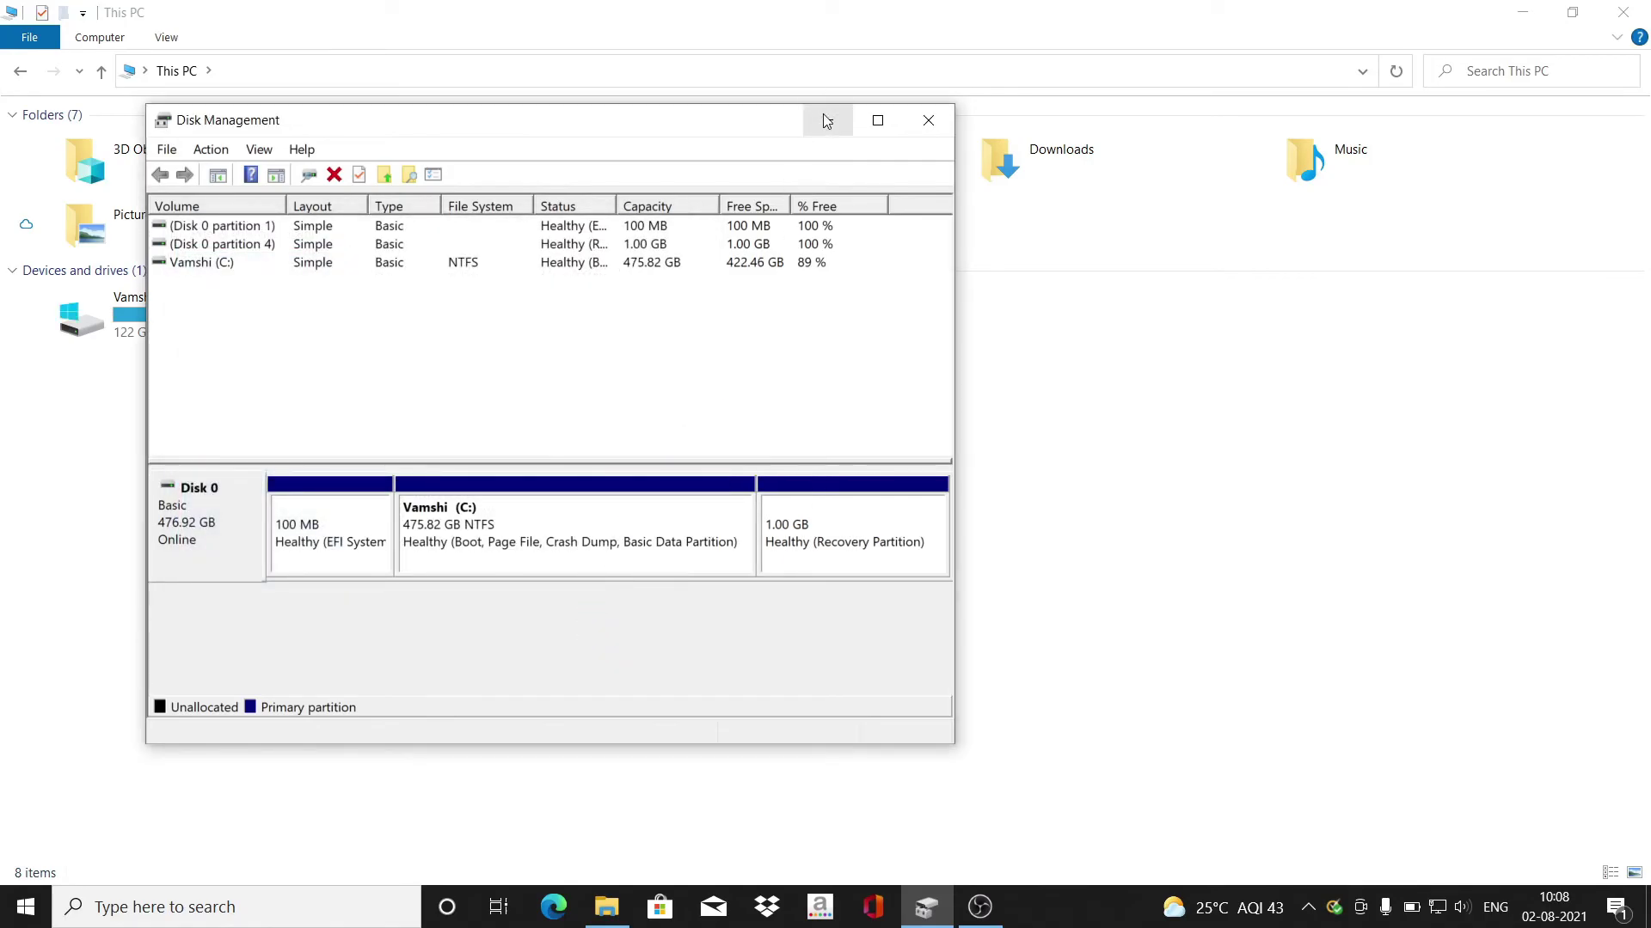
Minimize Disk Management and refresh This PC in File Explorer to check the size of drive C:.
click(827, 112)
right_click(460, 454)
click(602, 539)
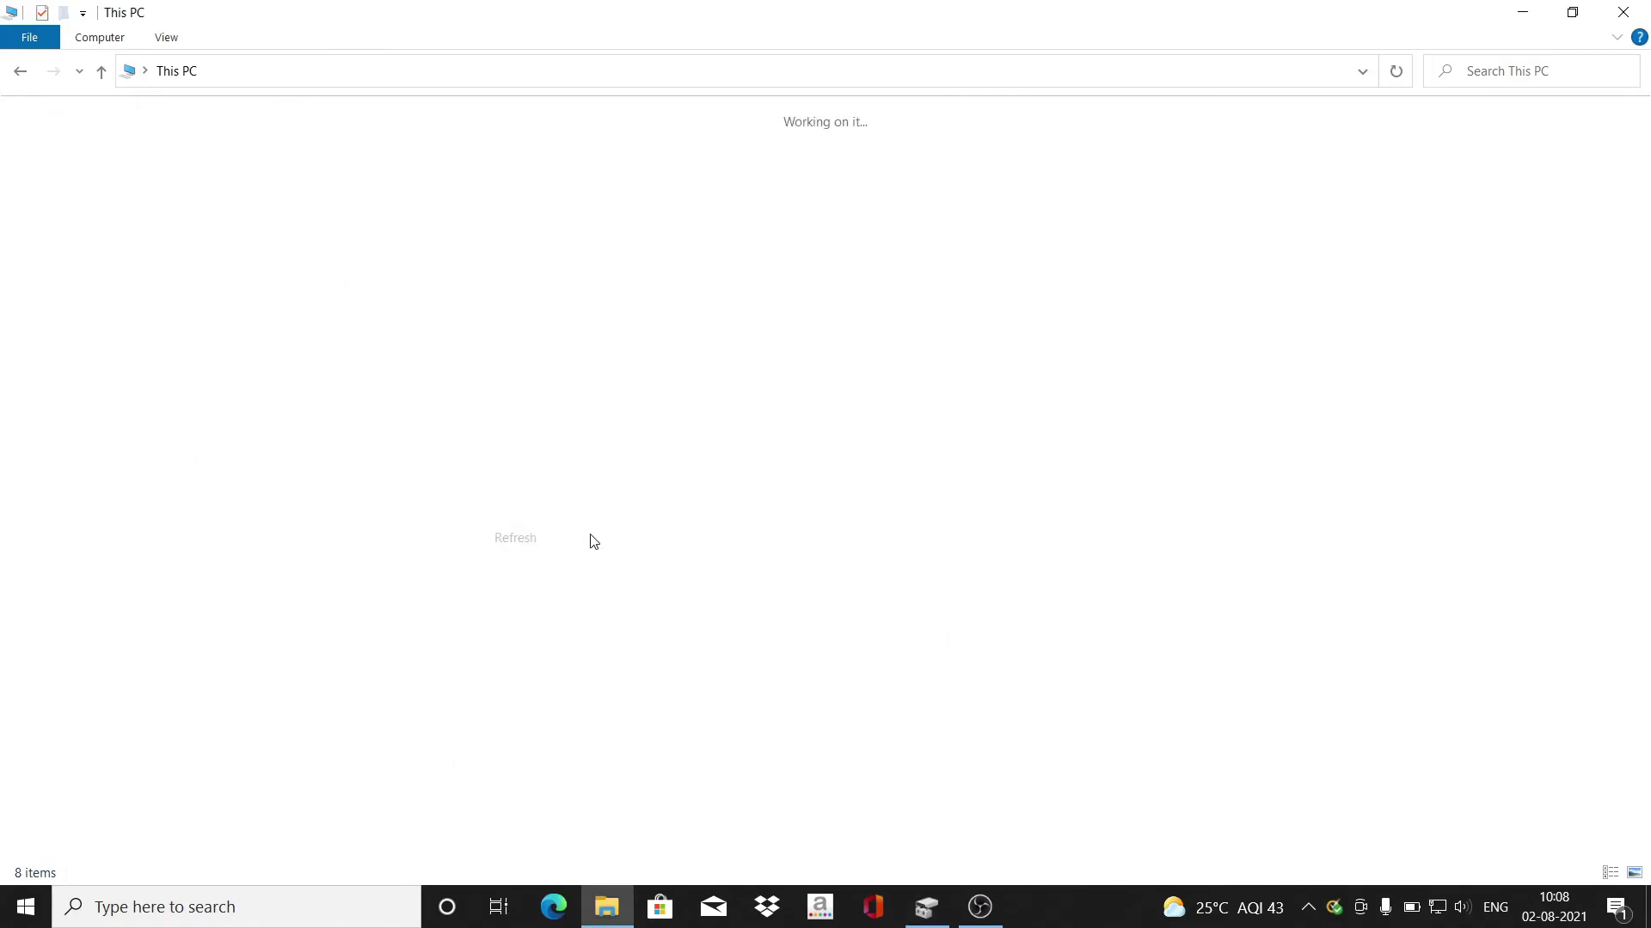